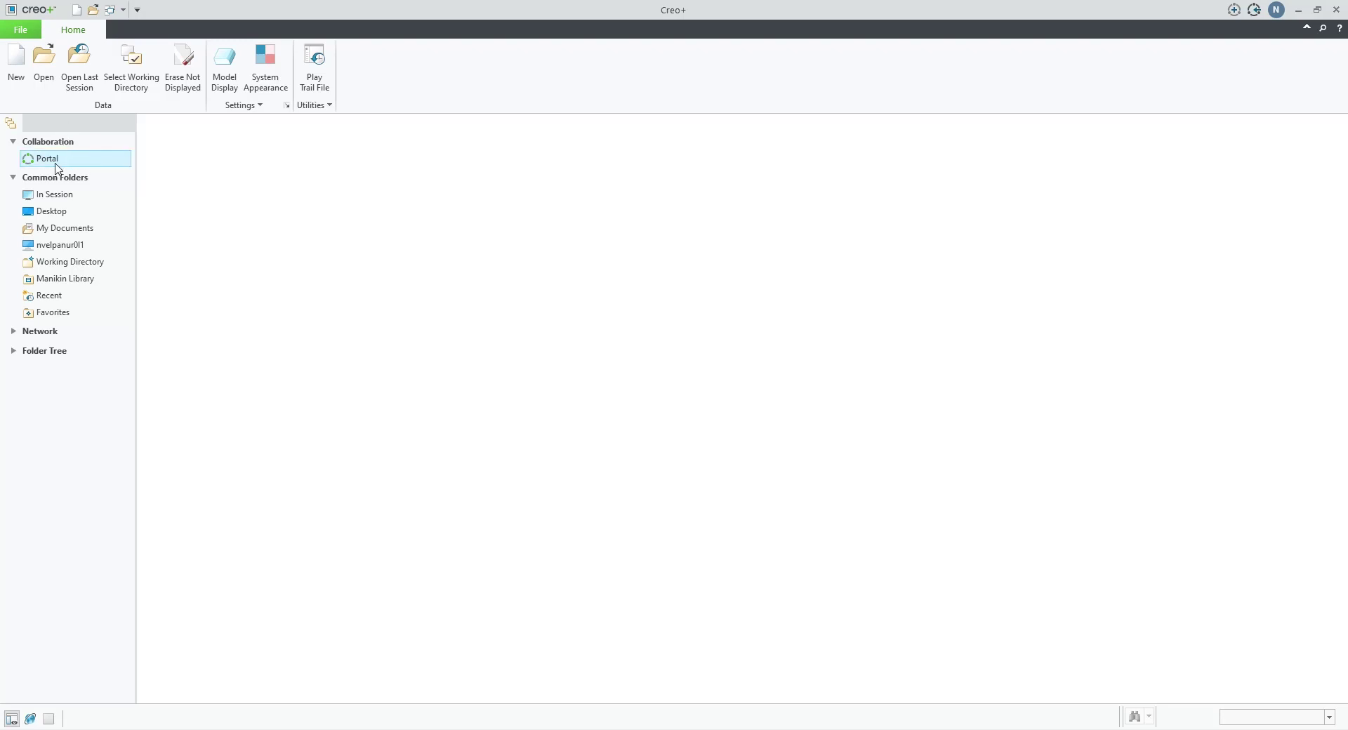
Create a new collaboration session named Check_Valve from the Creo+ Portal
left_click(65, 163)
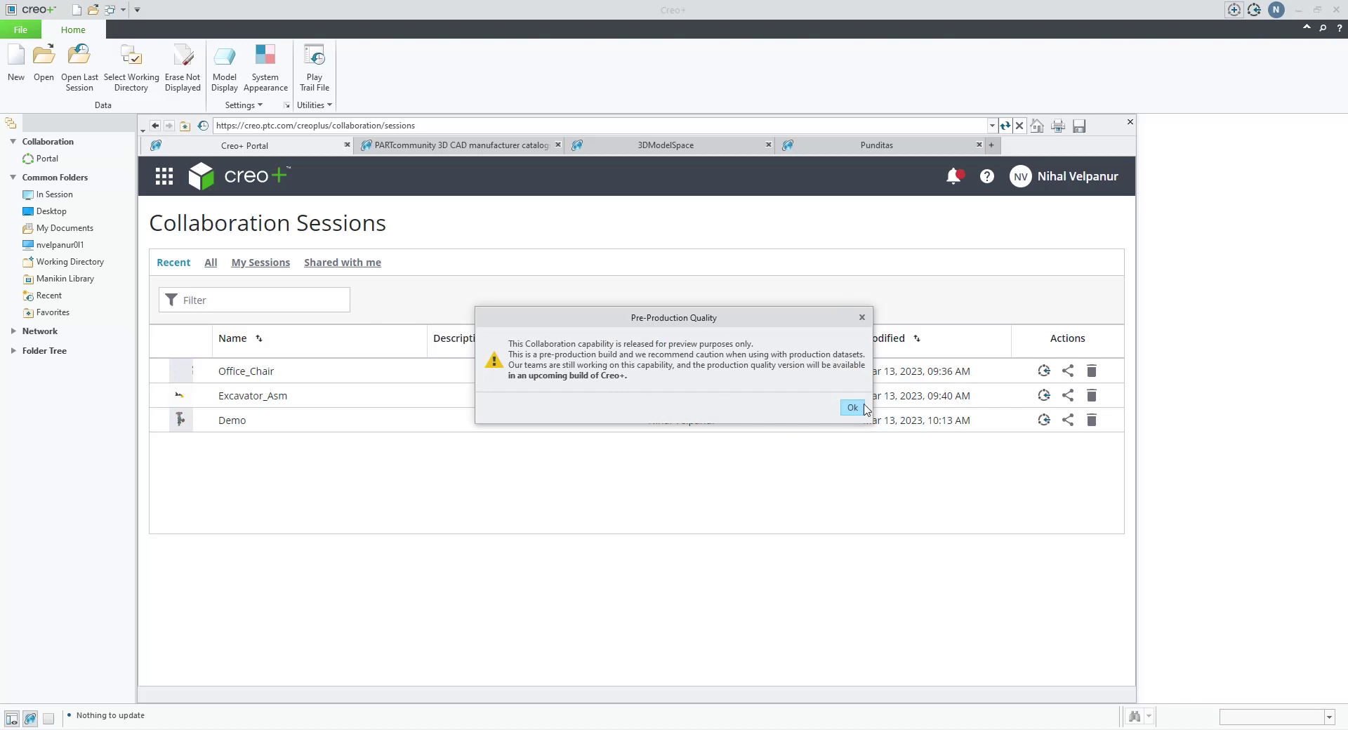
left_click(852, 408)
left_click_drag(712, 328, 588, 321)
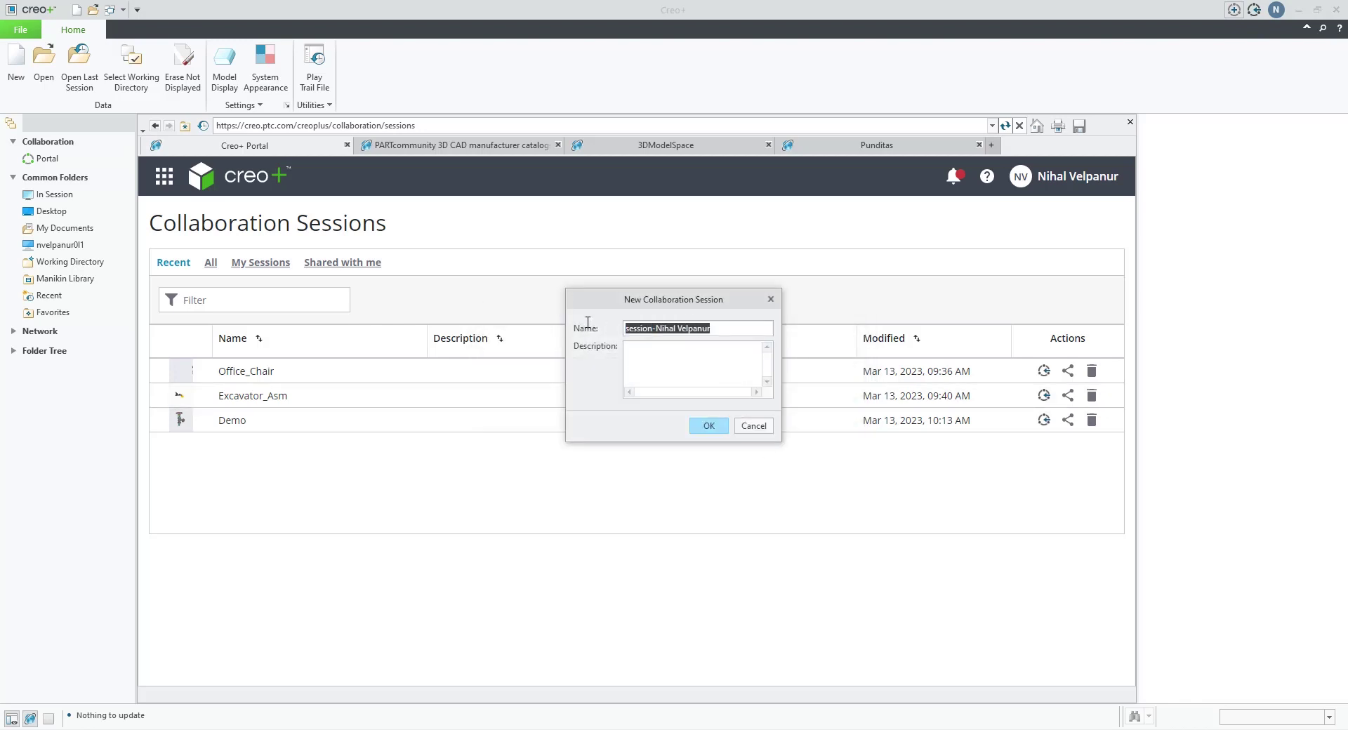
type("Check")
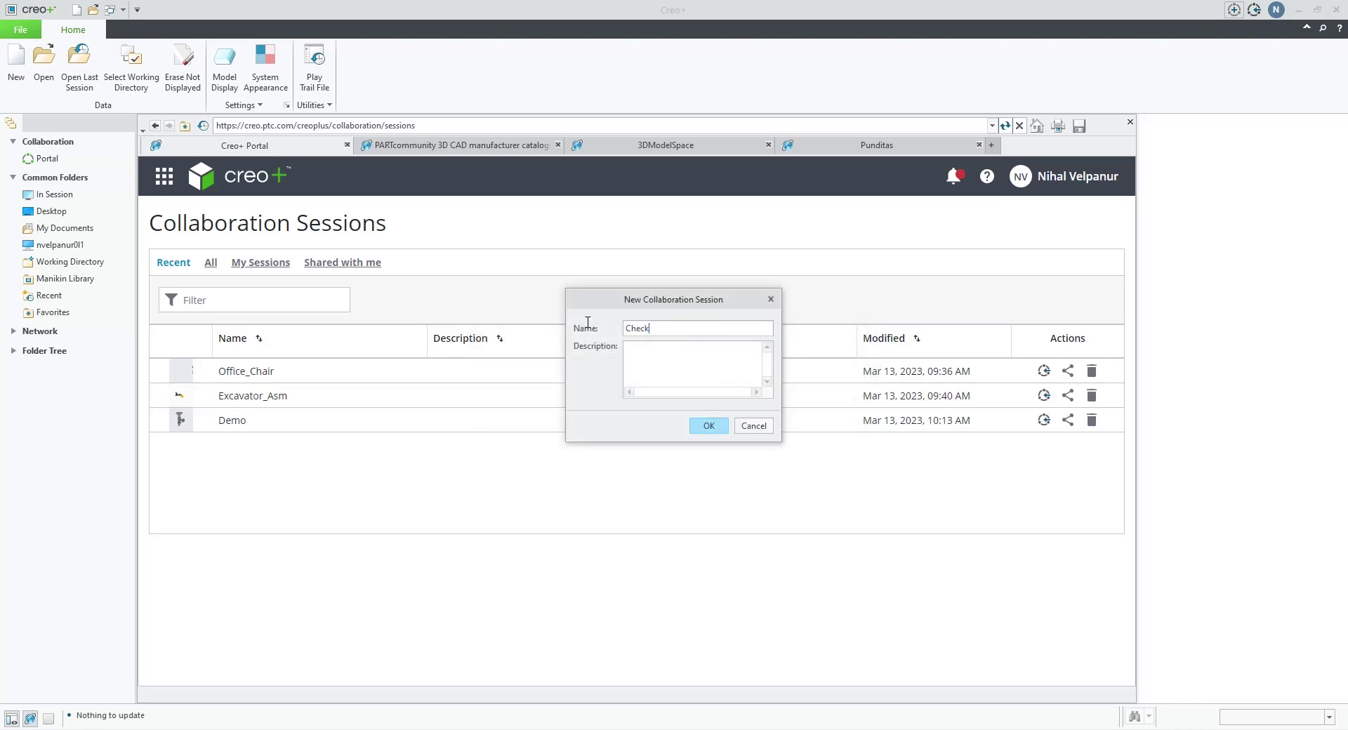
type(")Valve")
left_click(710, 426)
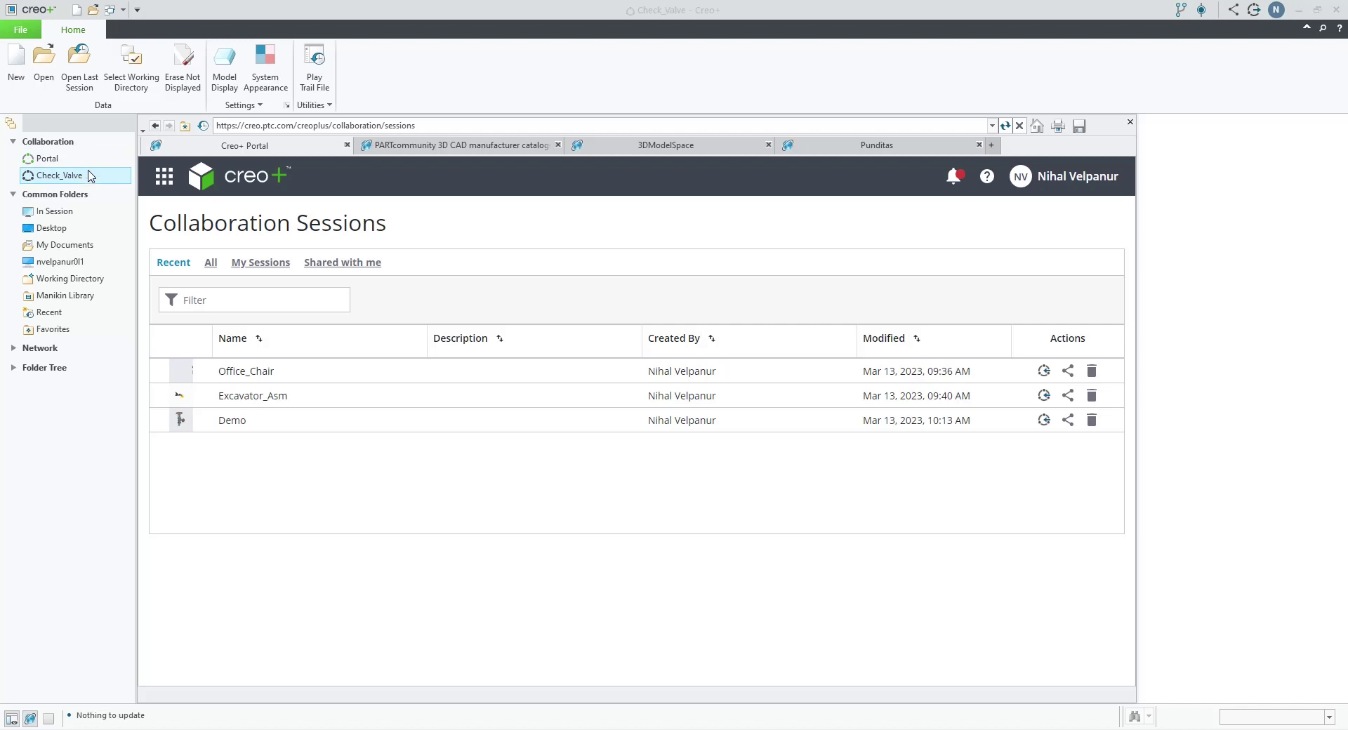
Open 00-assembly-of-feed-check-valve.asm from Desktop > check_valve in the Check_Valve session
left_click(59, 176)
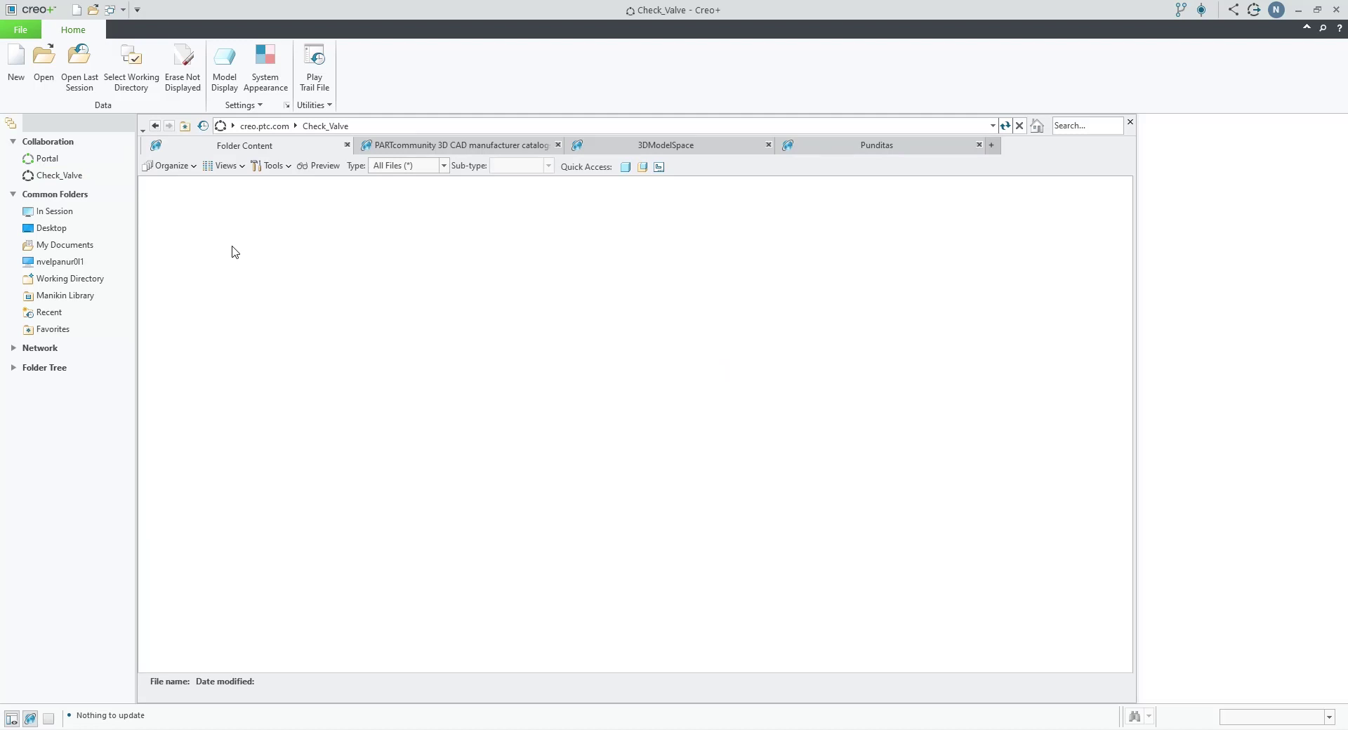
left_click(43, 73)
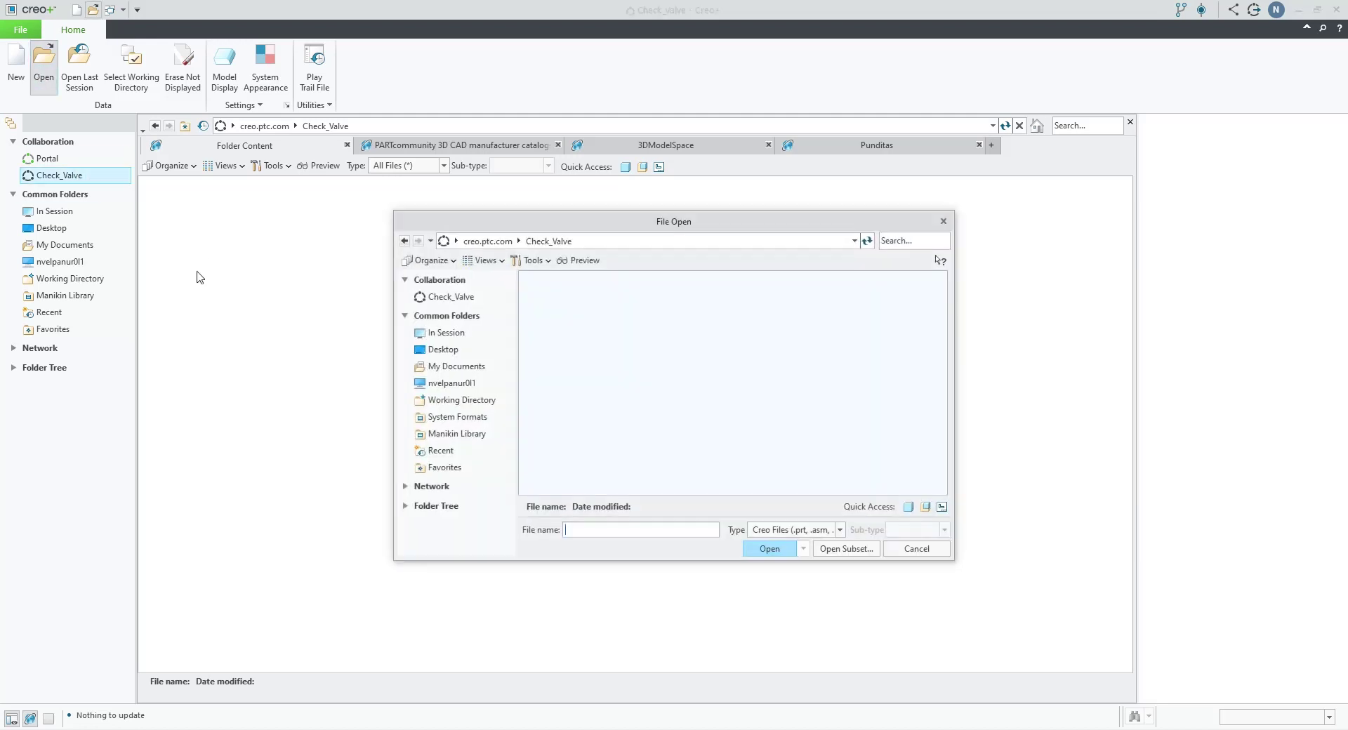
left_click(453, 350)
double_click(559, 335)
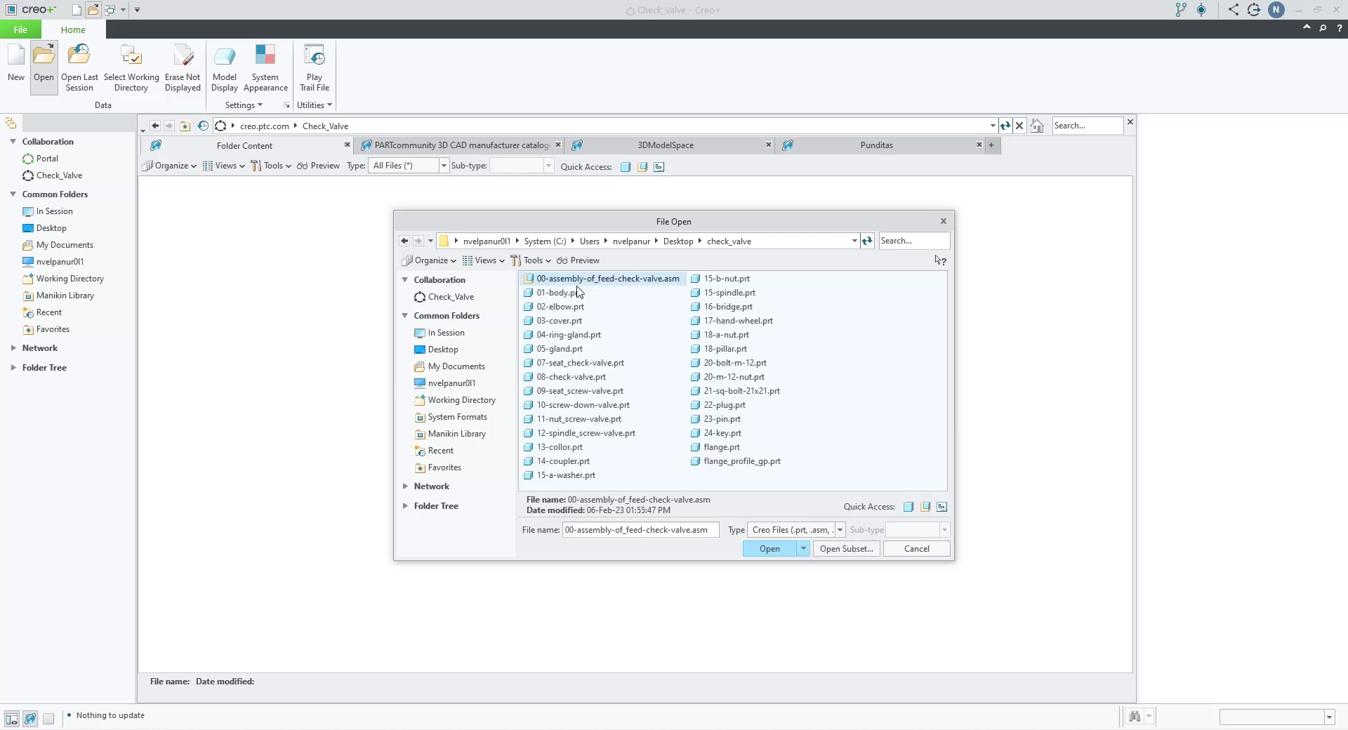
double_click(580, 281)
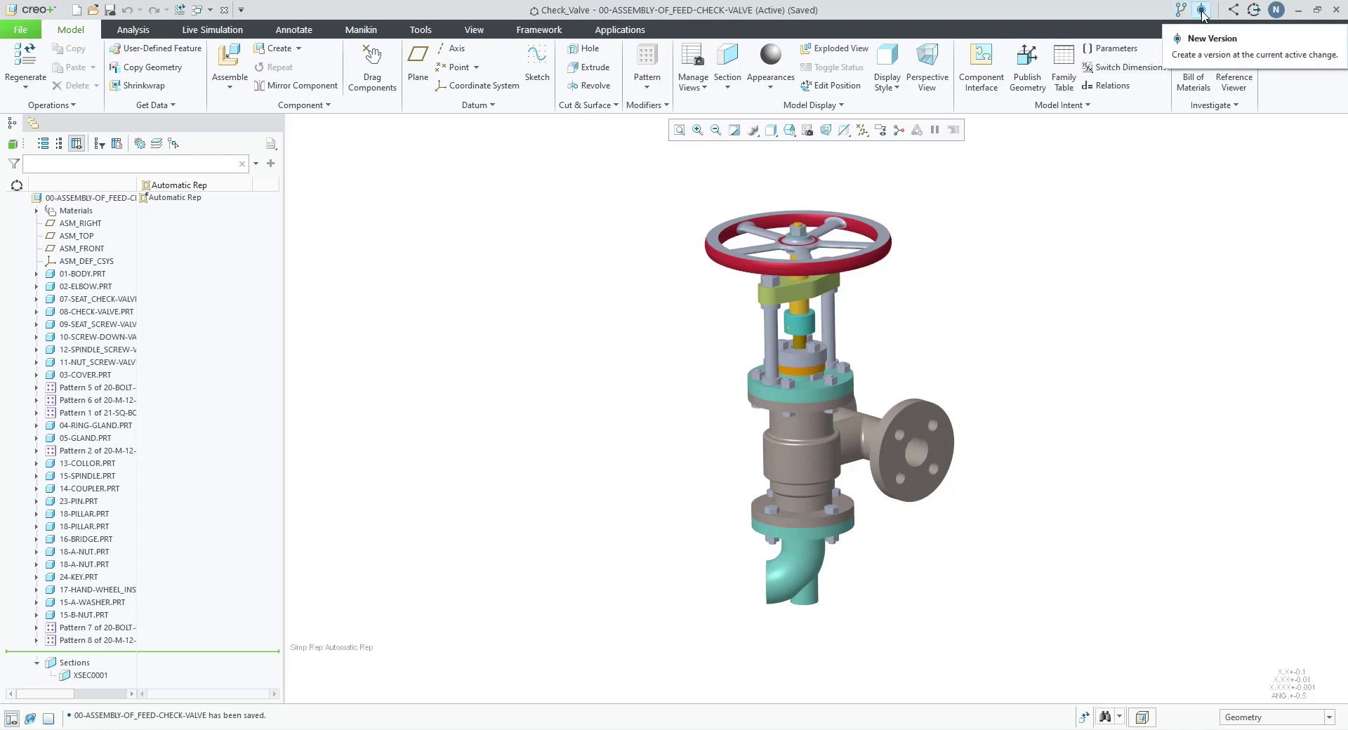
Show the Check_Valve collaboration history beside the model, then bring up its sharing settings
left_click(1183, 13)
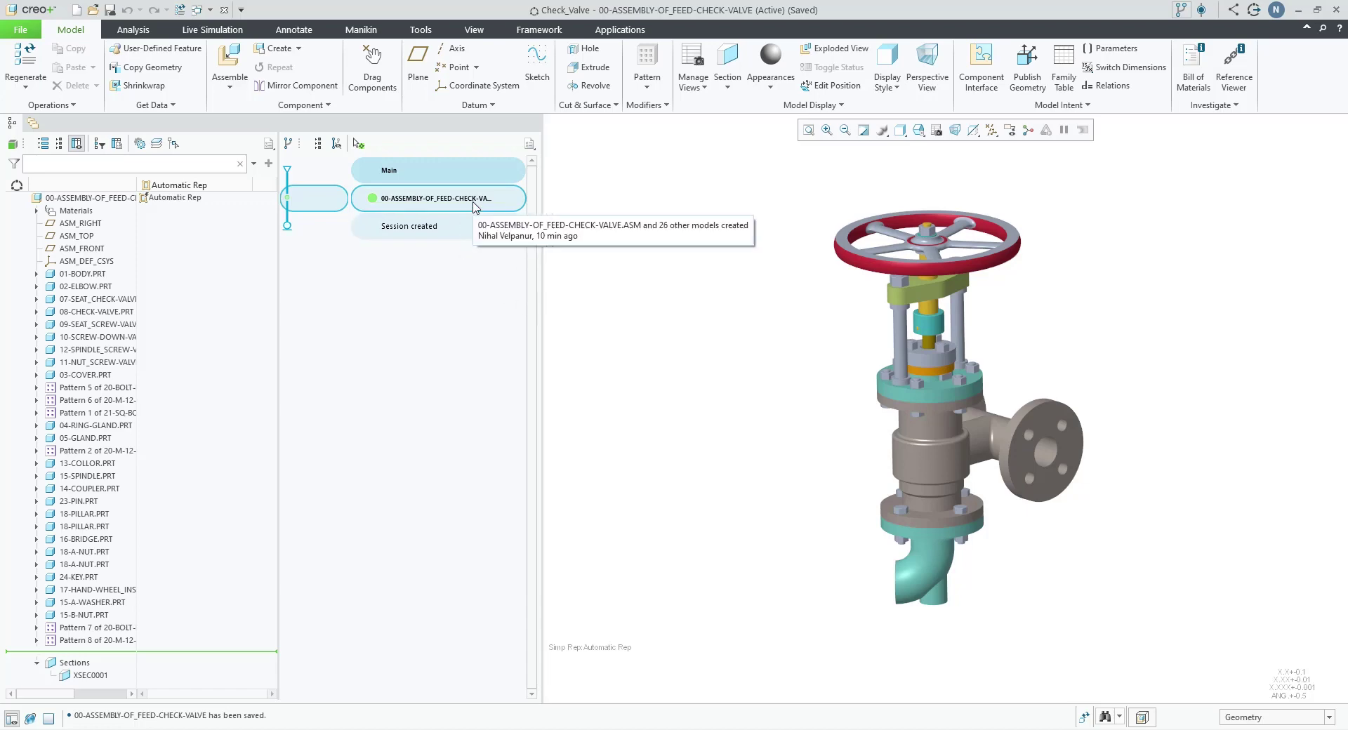
mouse_move(394, 196)
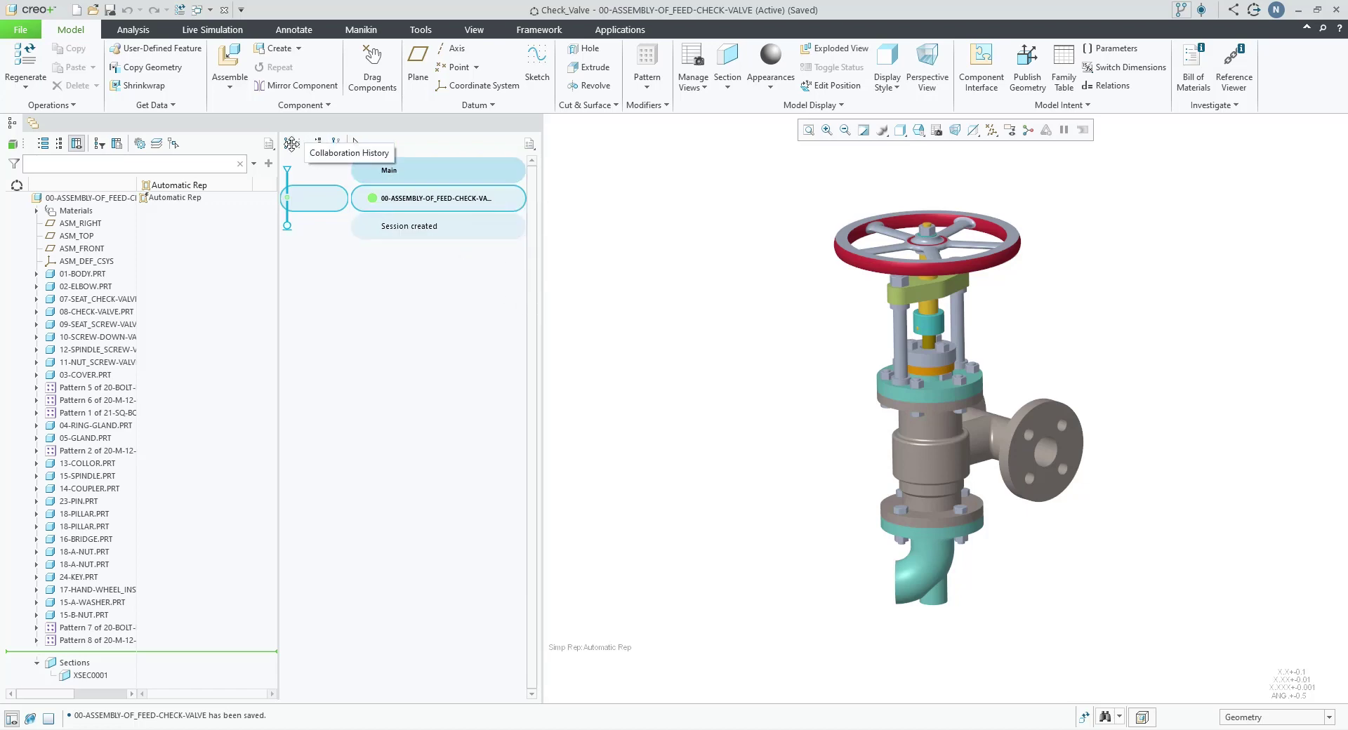
left_click_drag(294, 128, 629, 224)
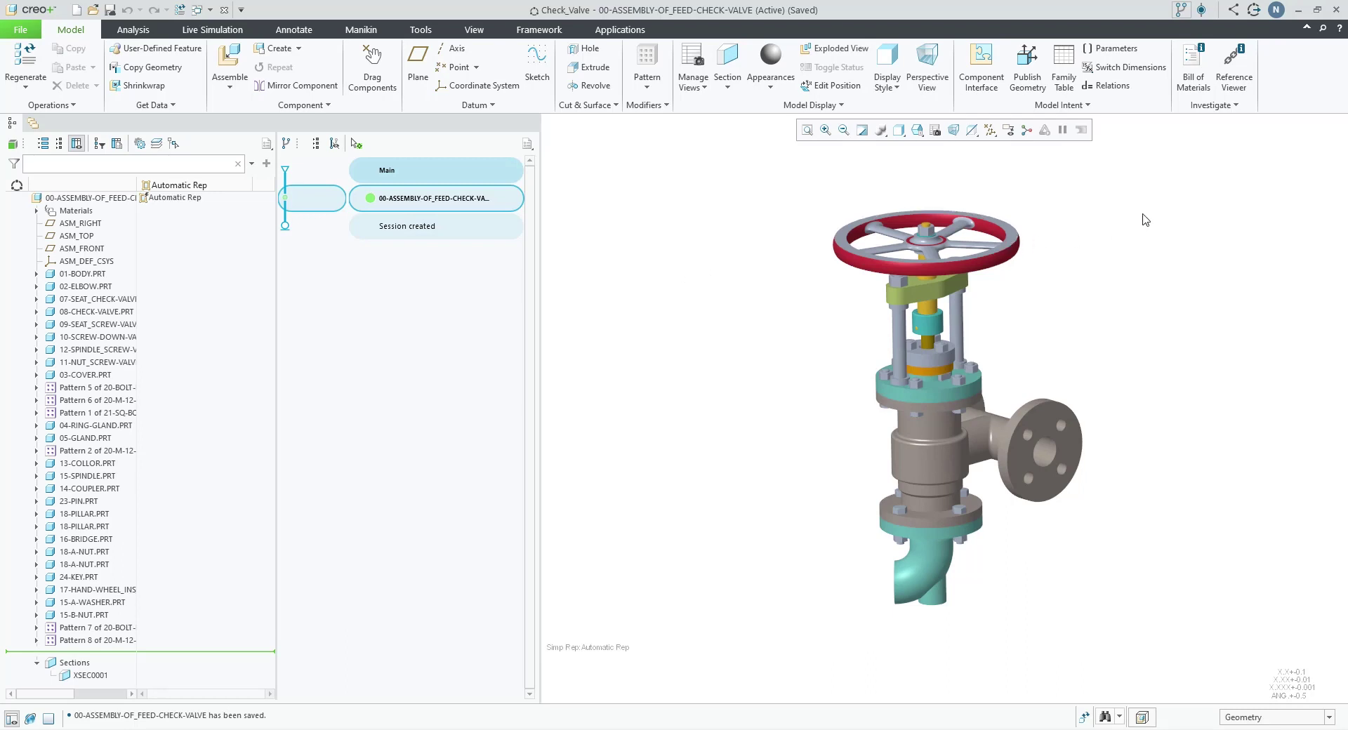
left_click(1238, 11)
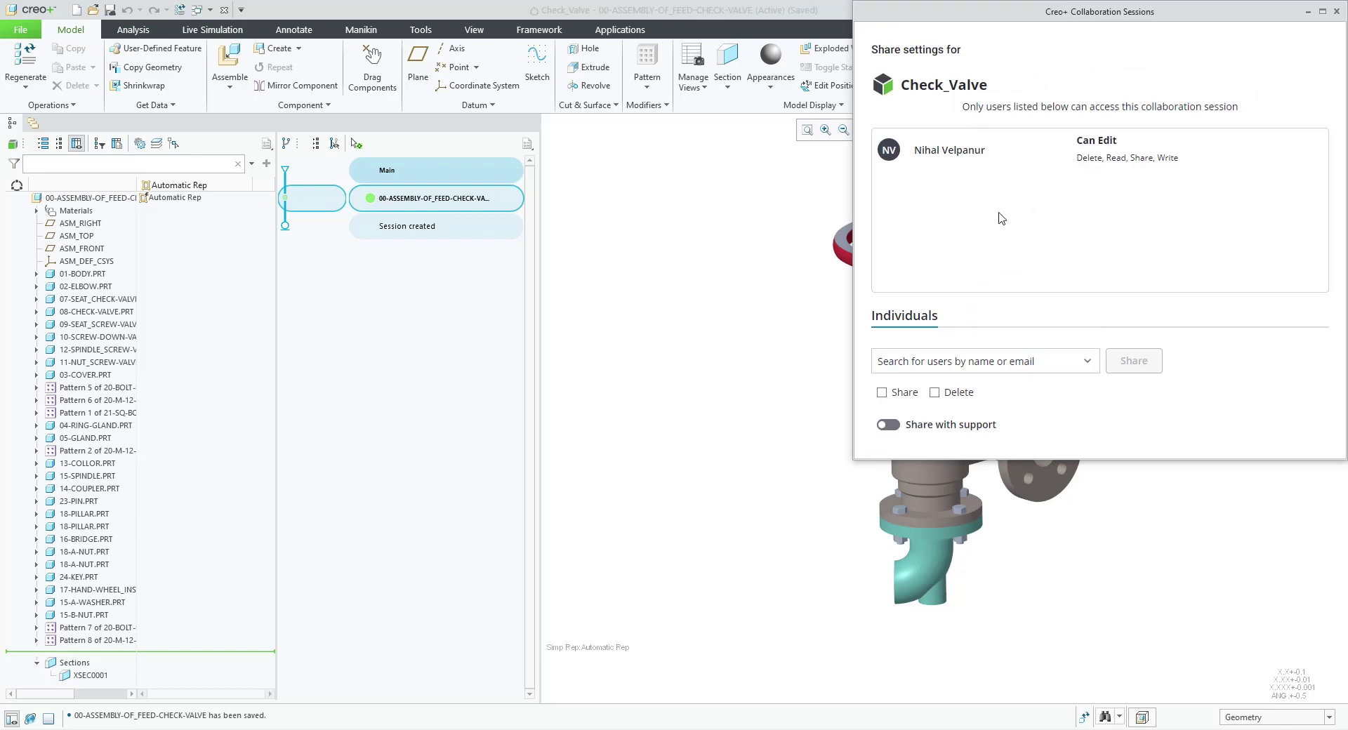
Share the Check_Valve session with a guest collaborator from the Individuals list, then close sharing
left_click(1087, 364)
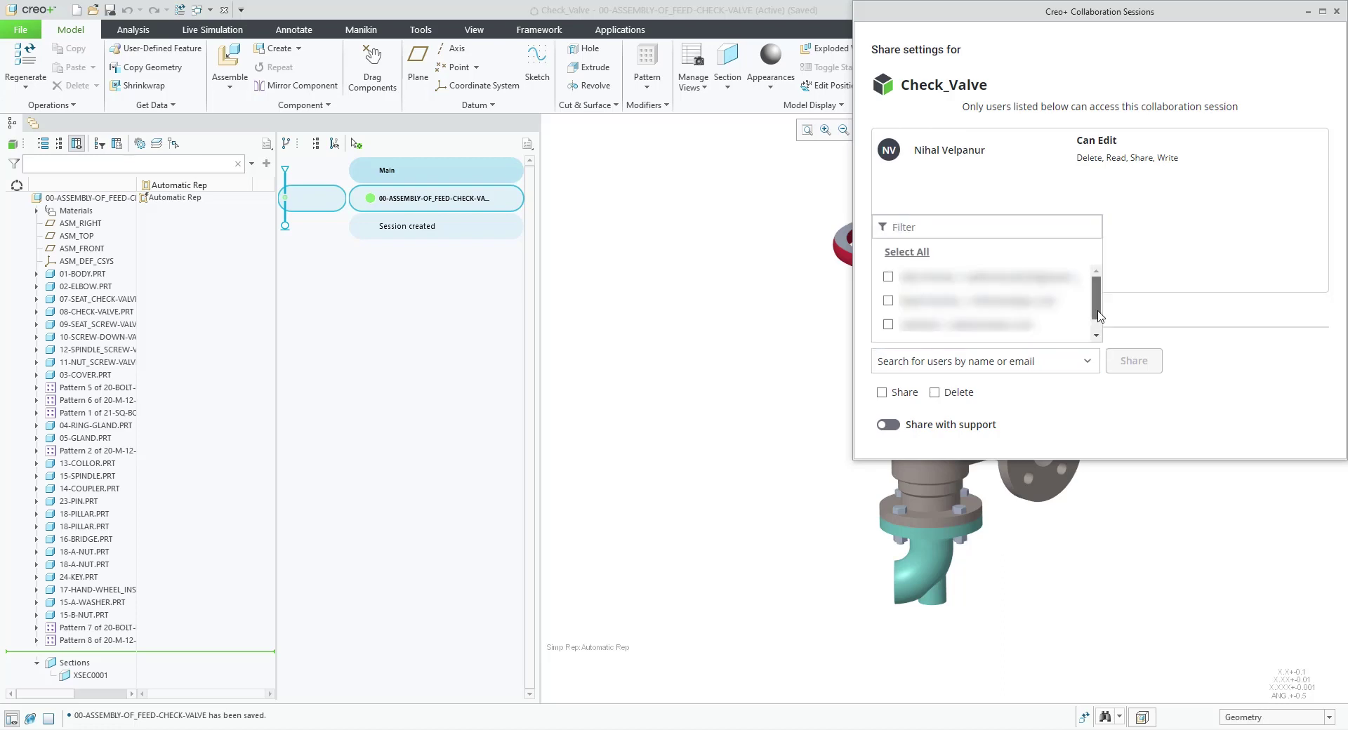
left_click(1096, 336)
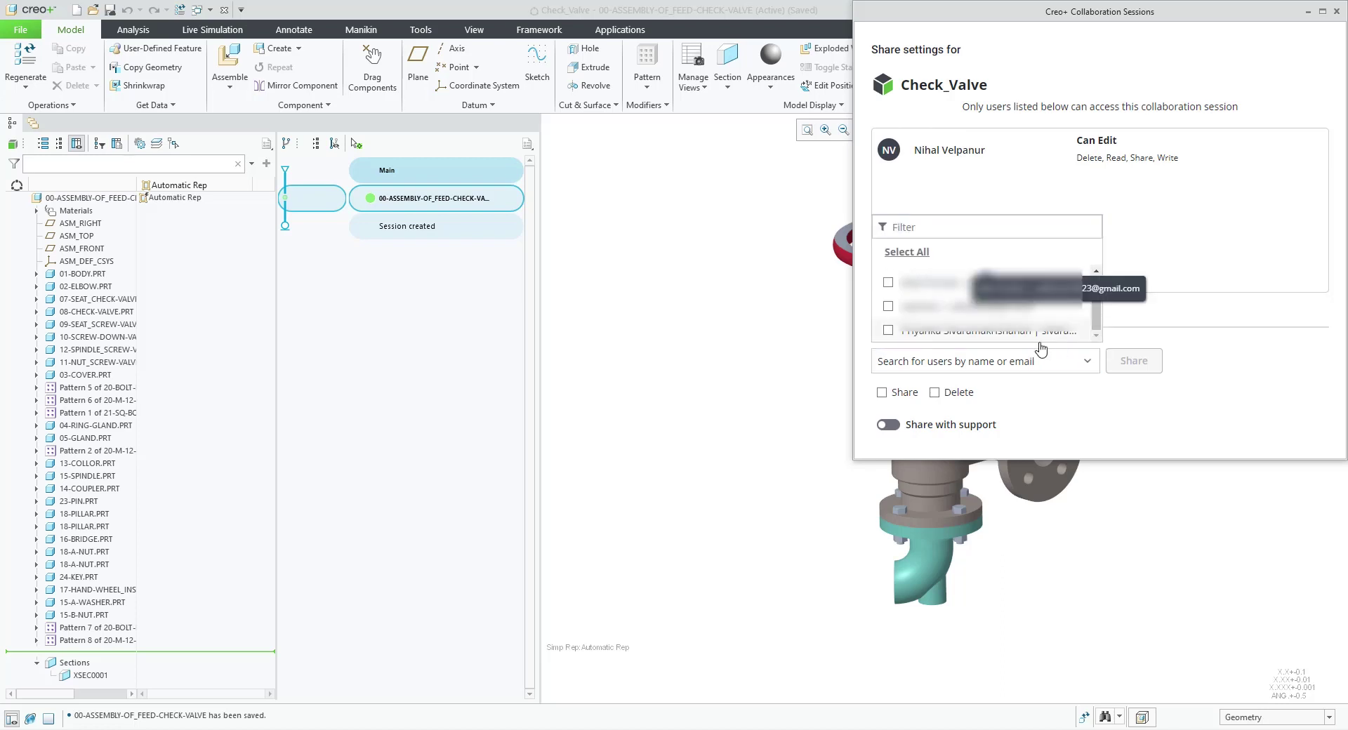
left_click(889, 331)
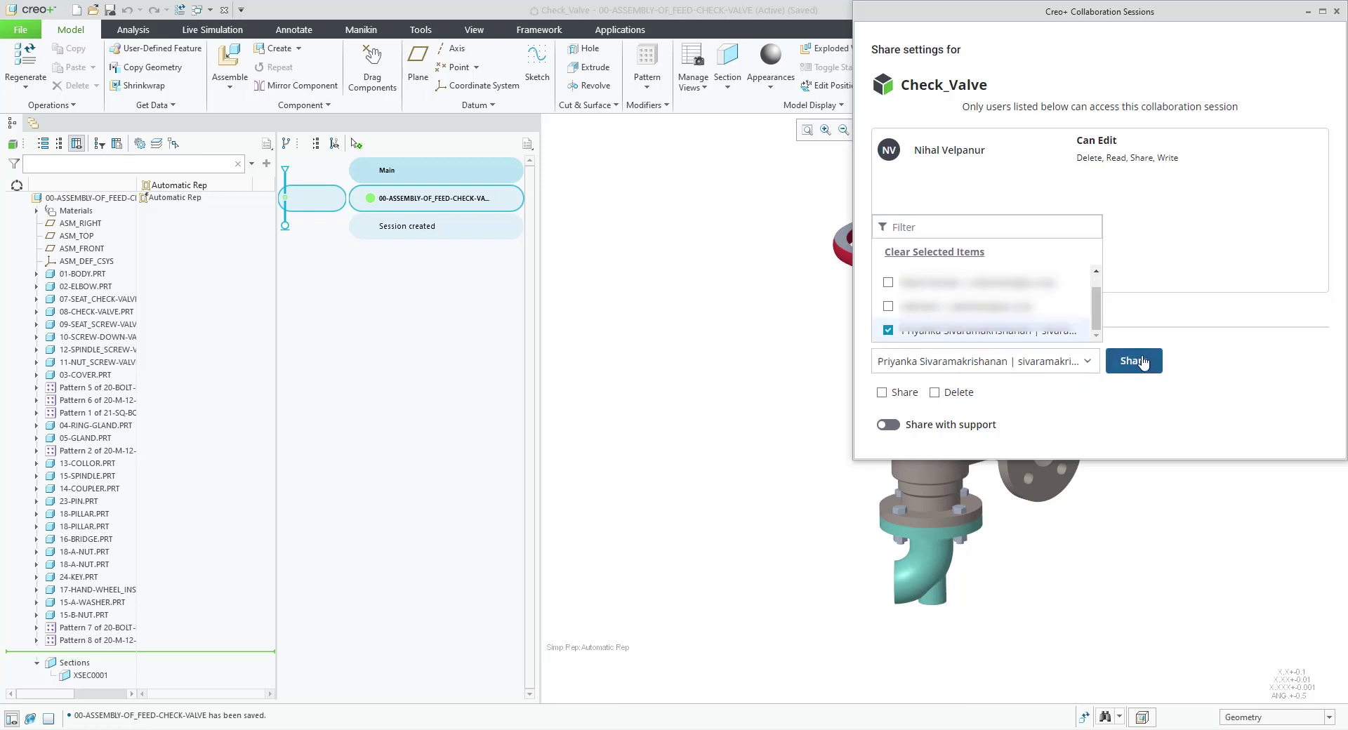
left_click(1141, 362)
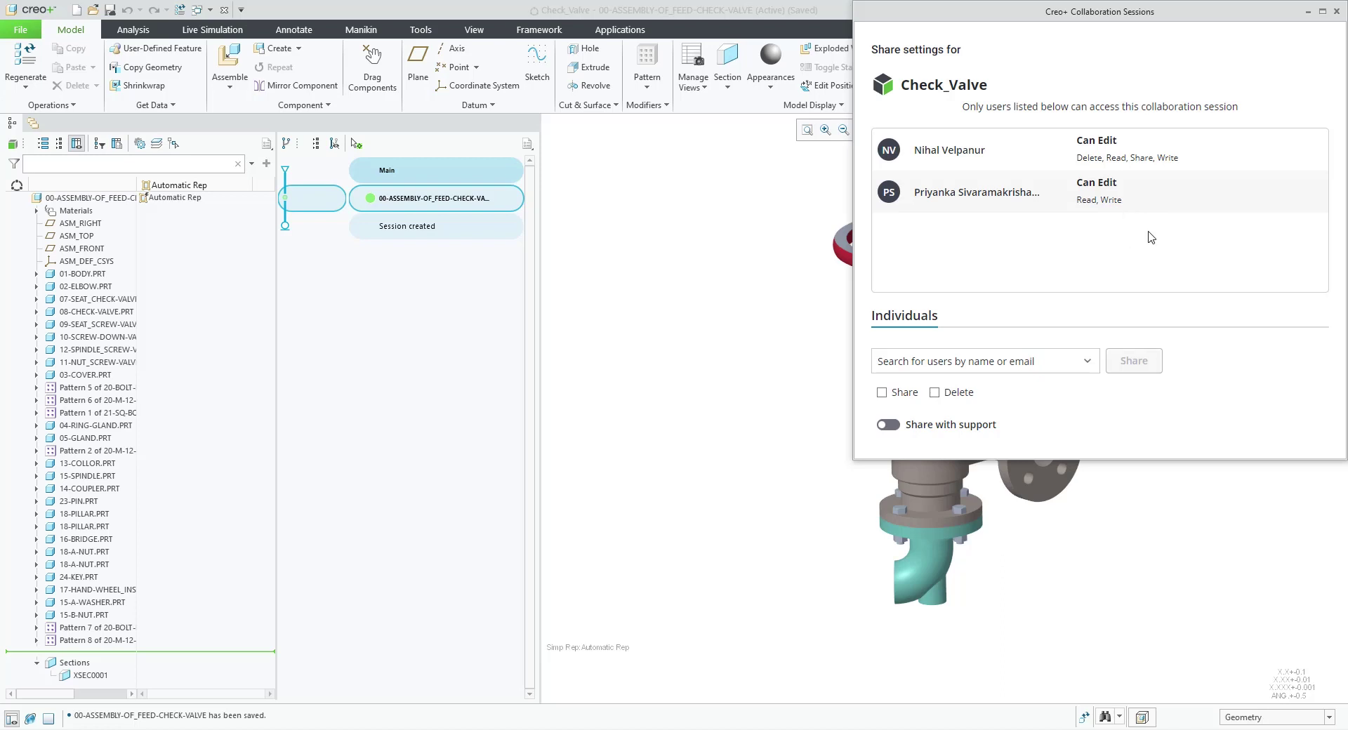
left_click(1337, 11)
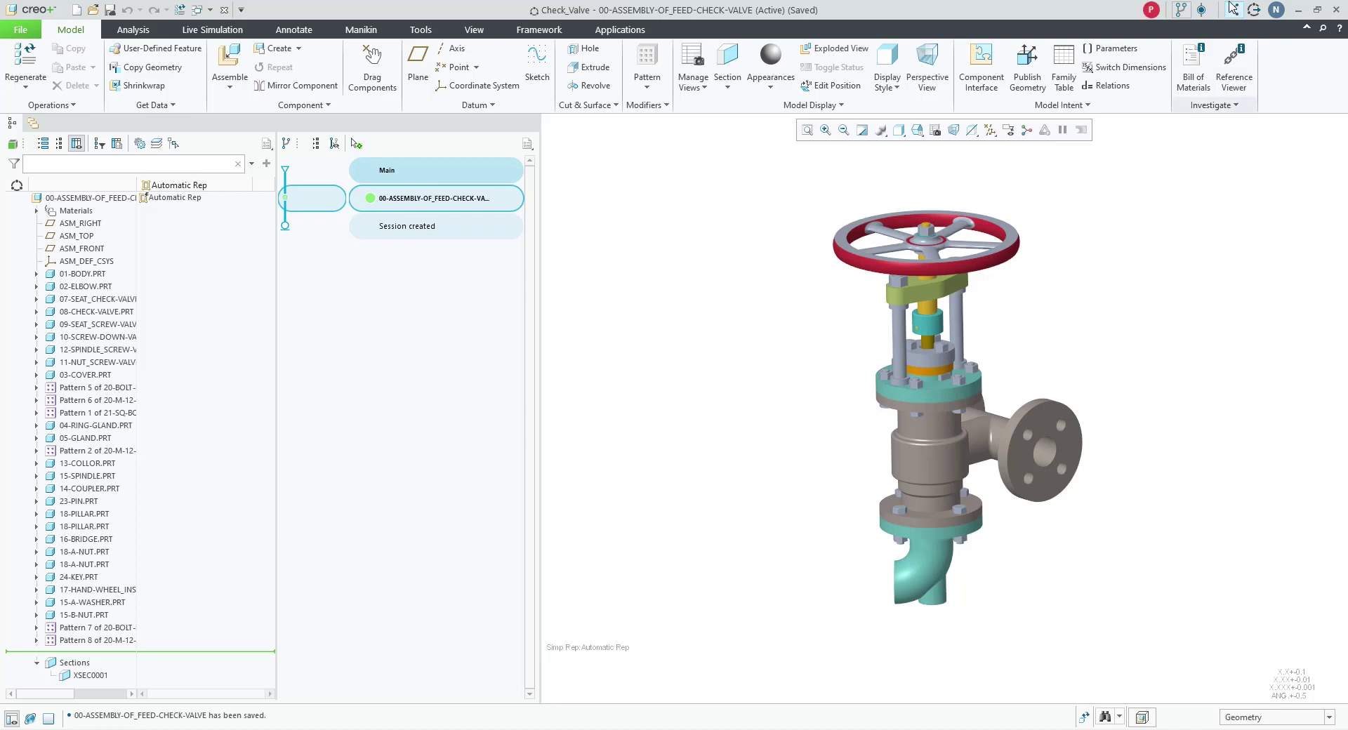
mouse_move(1151, 17)
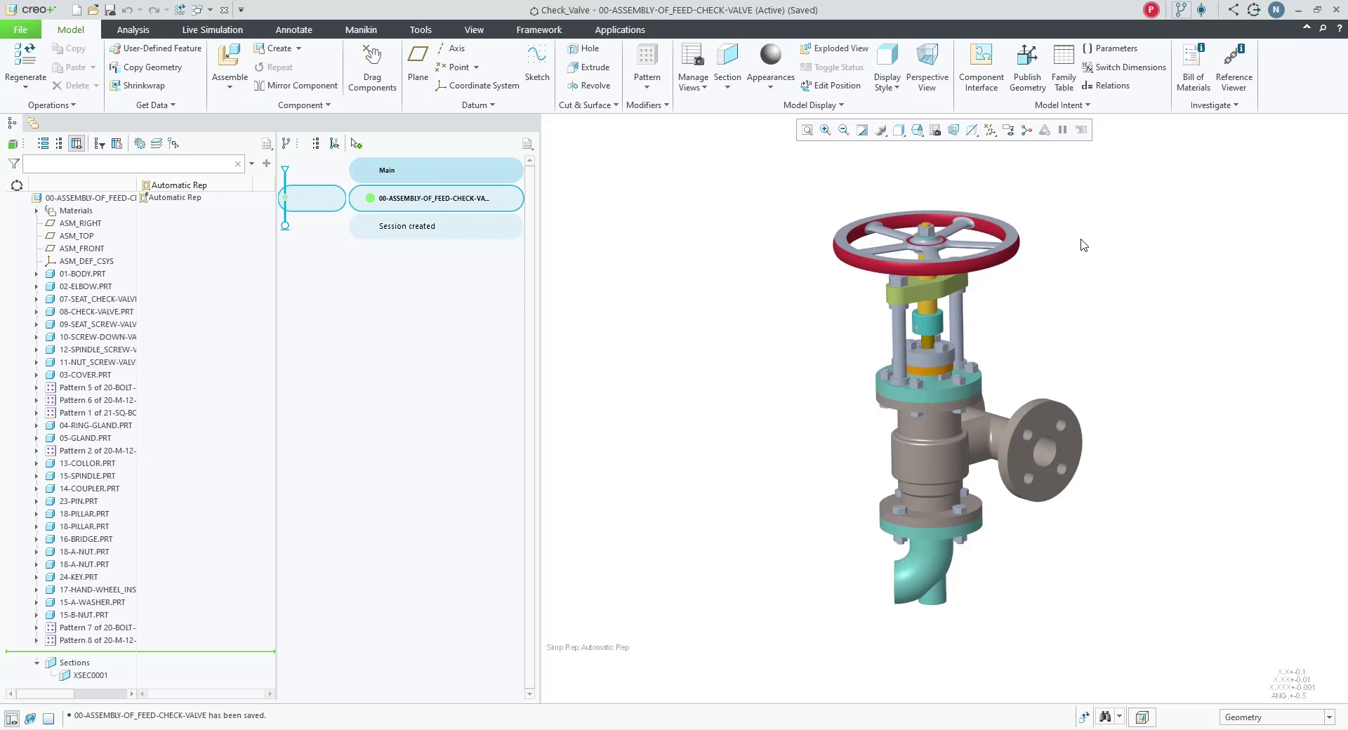
Activate 02-ELBOW.PRT and insert the user-defined feature file from Desktop > check_valve
left_click(925, 569)
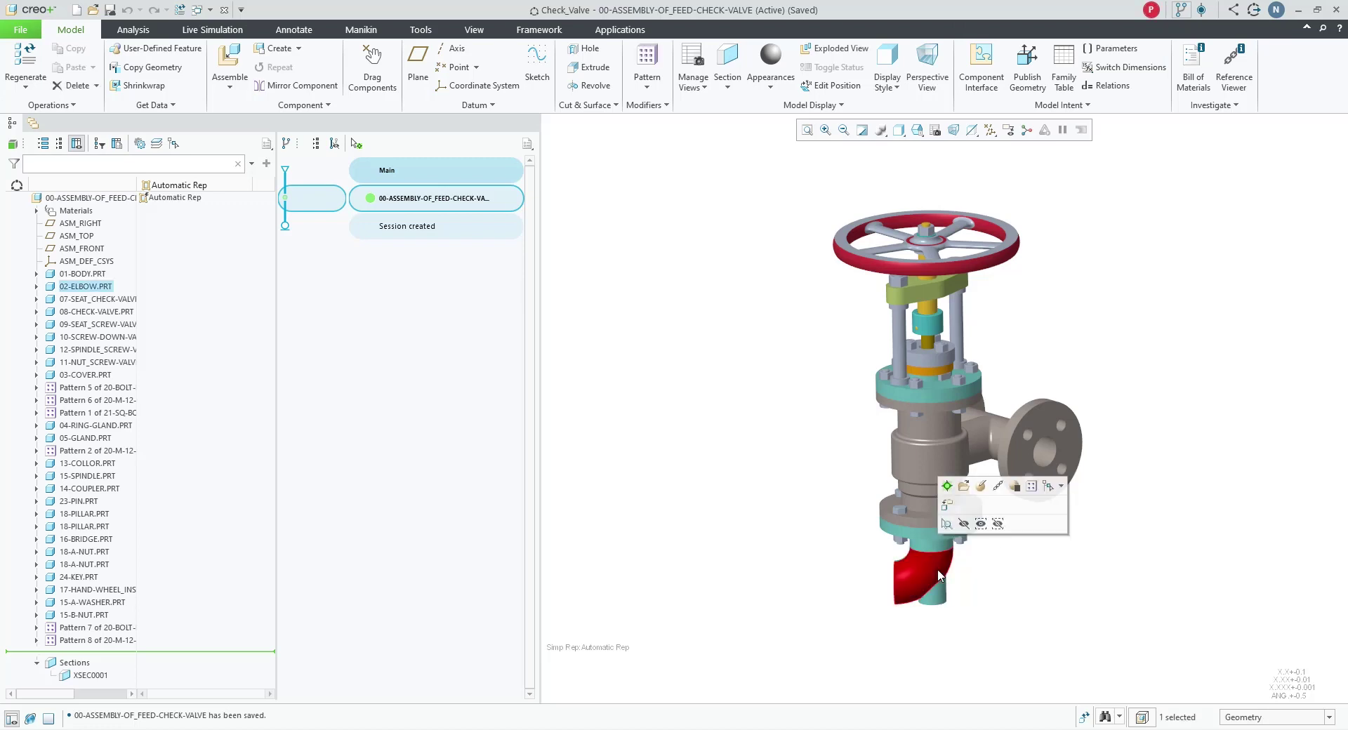
left_click(948, 486)
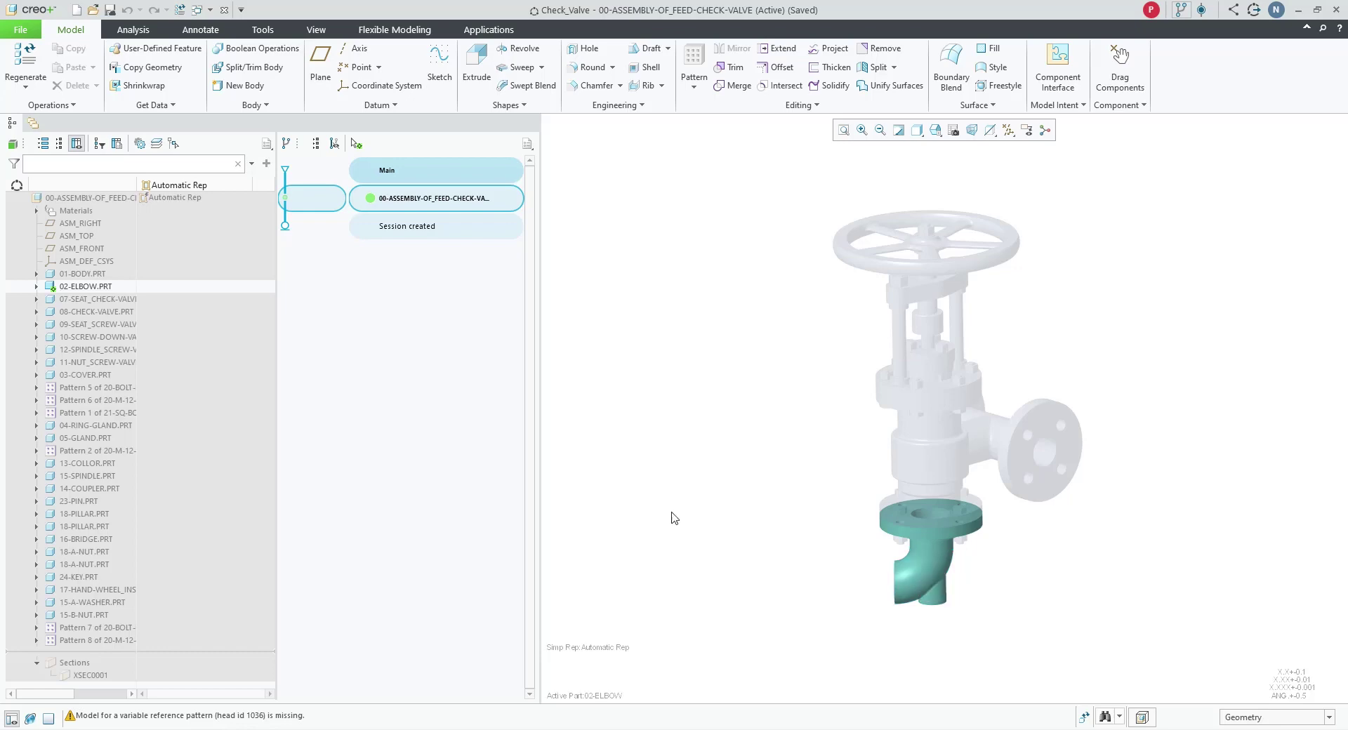
left_click(159, 56)
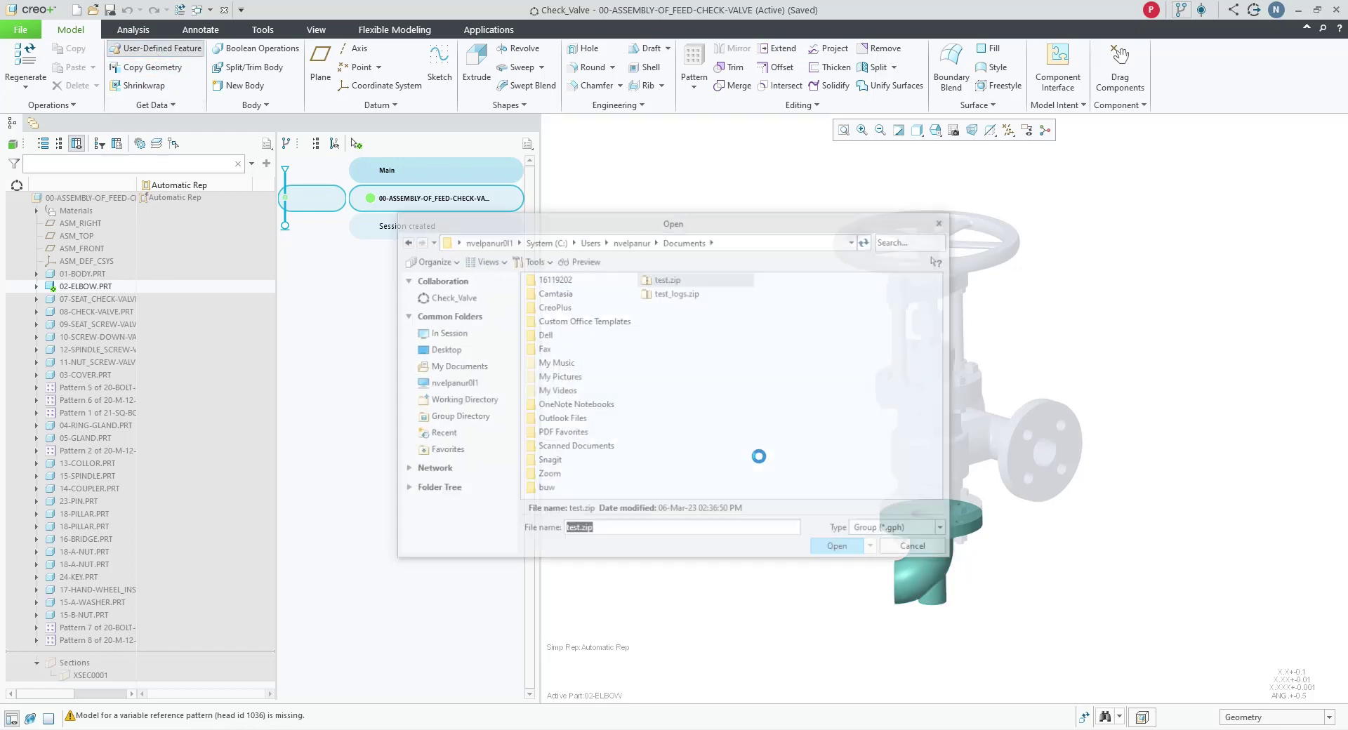
left_click(490, 355)
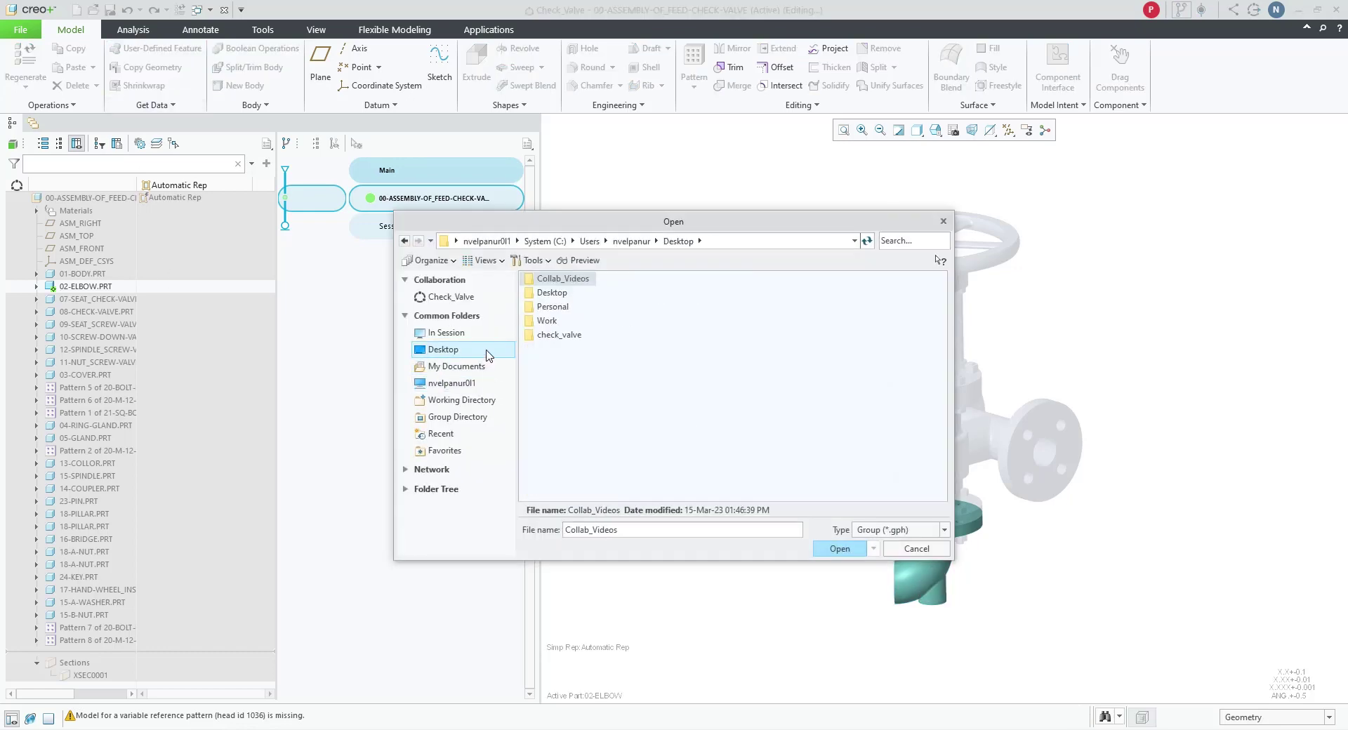
double_click(559, 335)
double_click(562, 281)
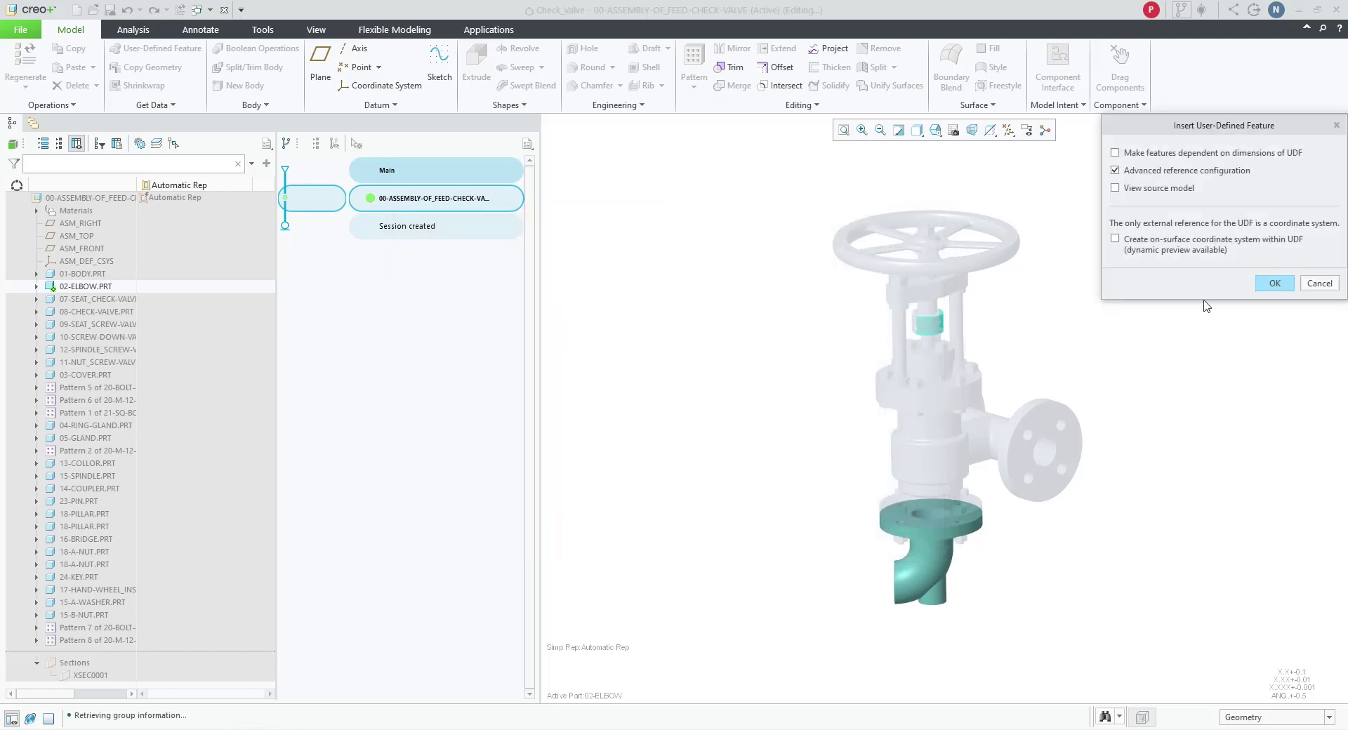
Place the FLANGE_PROFILE flange on the elbow using CS0, then reactivate the top assembly
left_click(1277, 282)
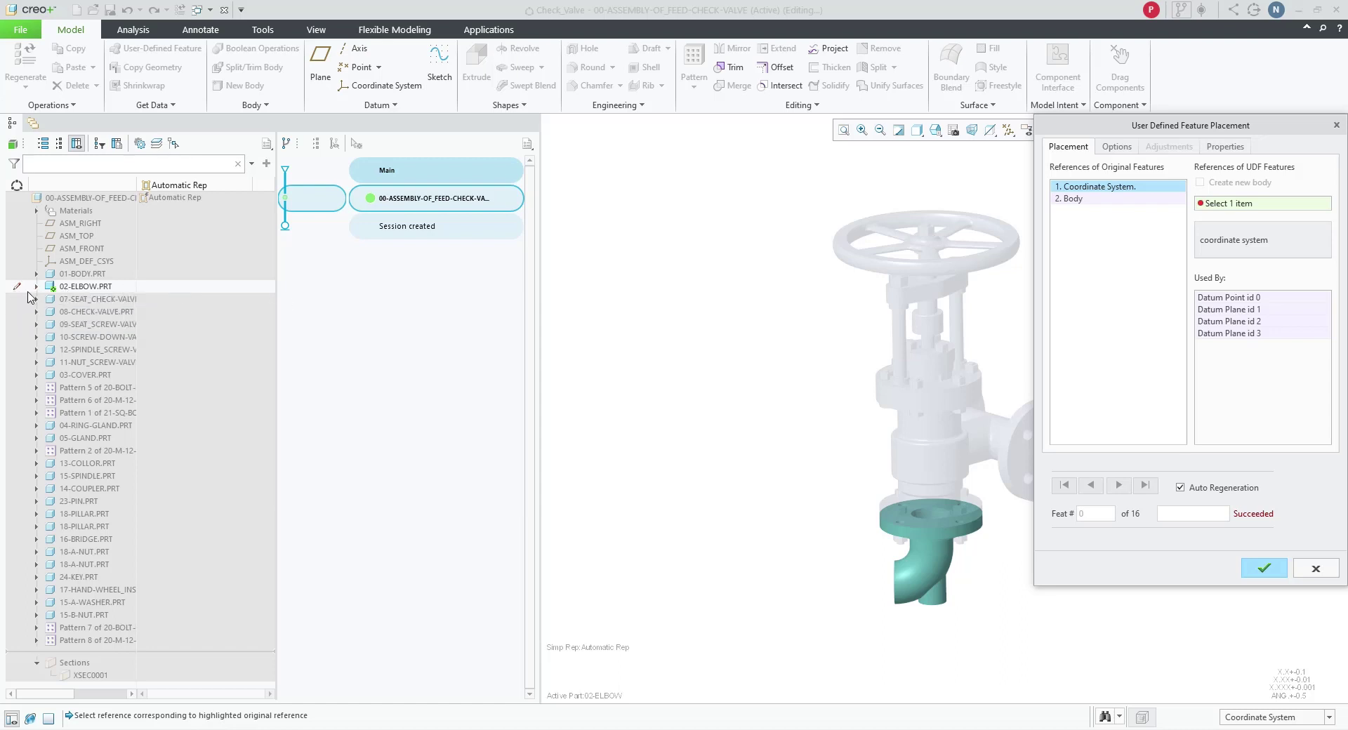
left_click(36, 286)
left_click(78, 490)
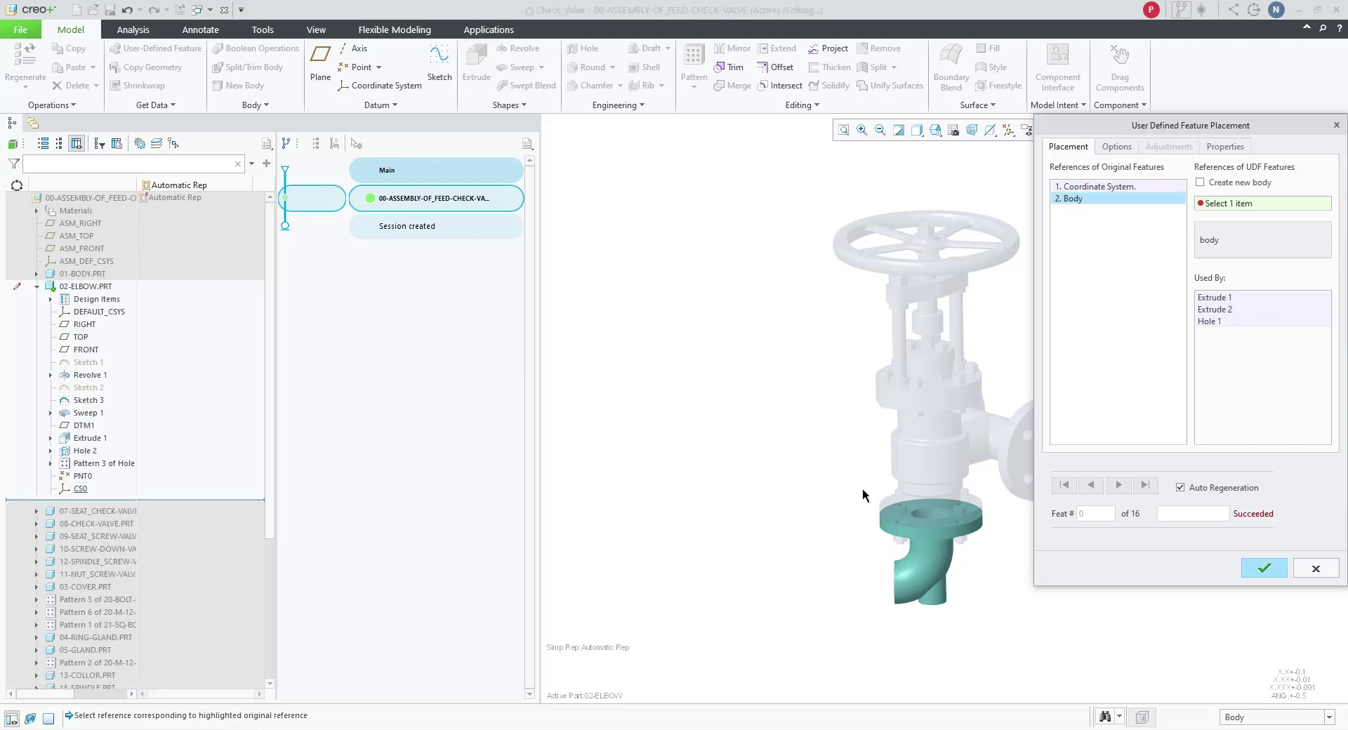
left_click(1264, 569)
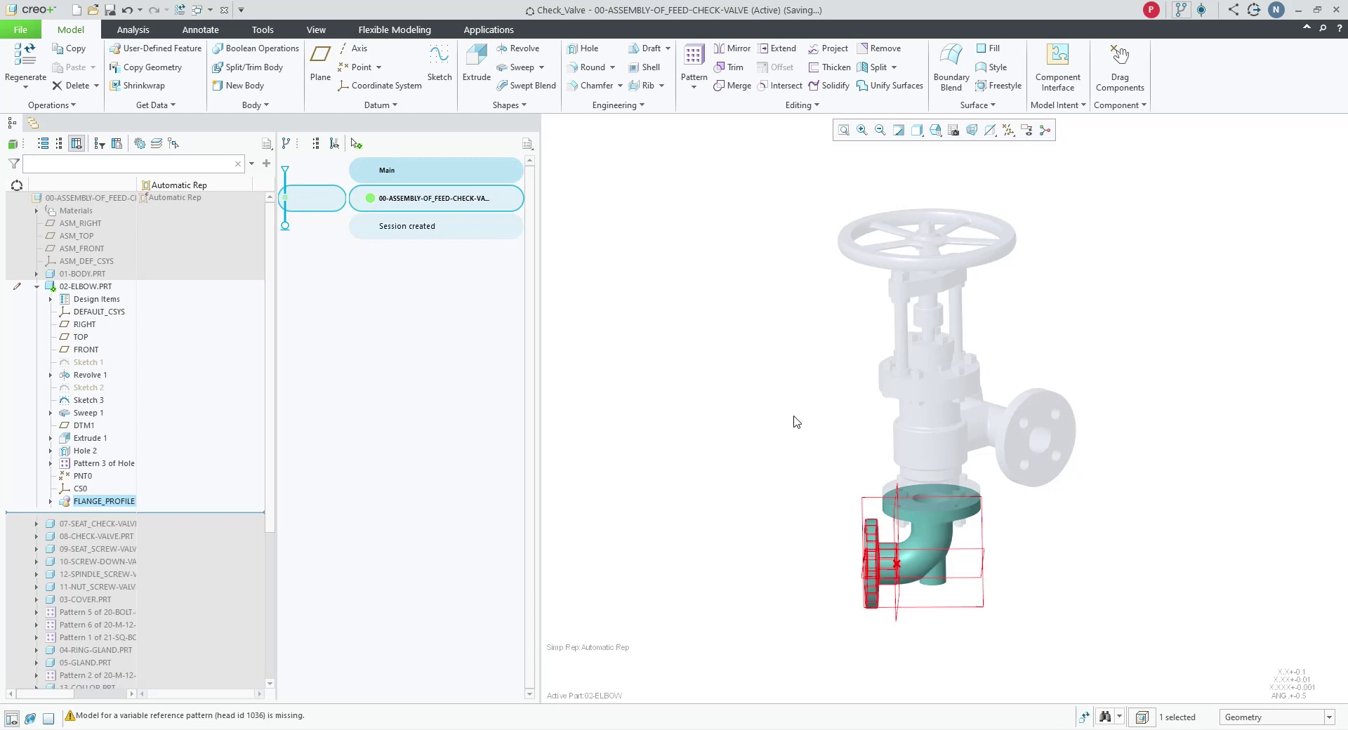
left_click(90, 197)
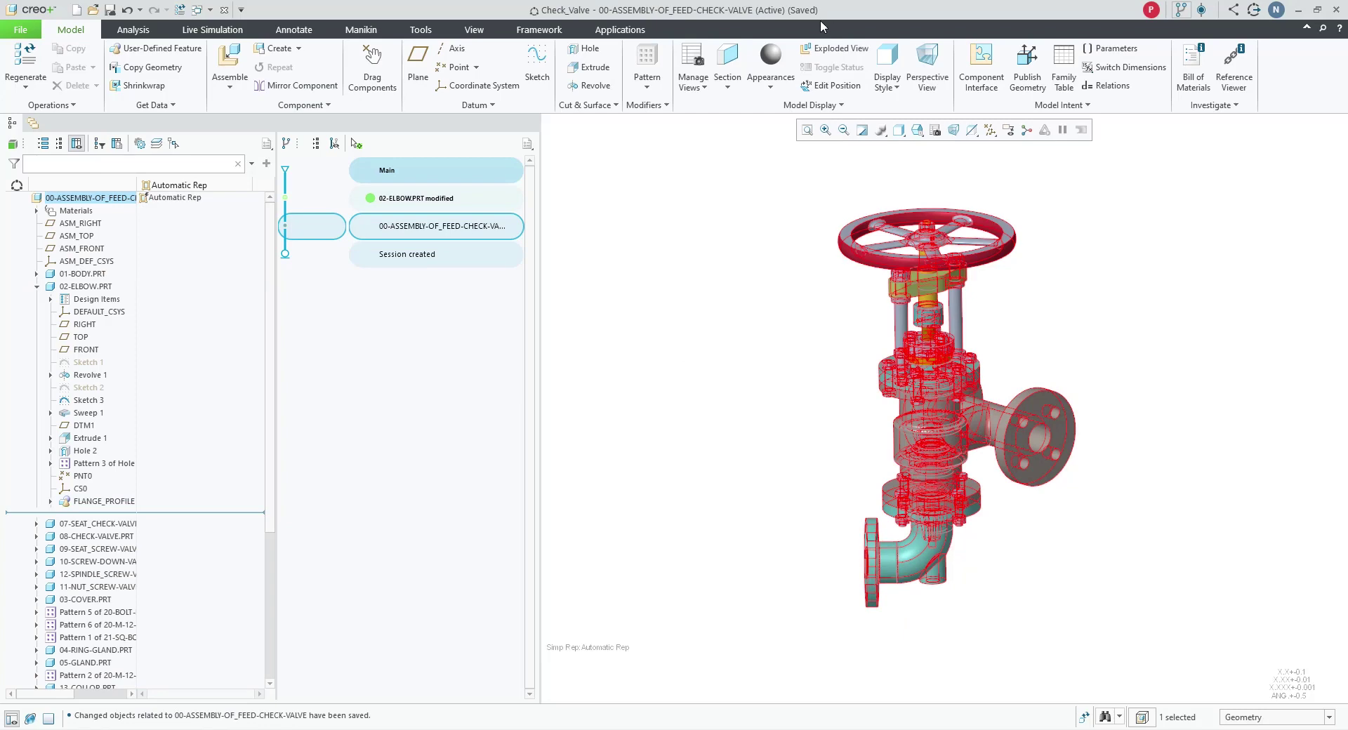
Clear the selection, collapse 02-ELBOW.PRT in the model tree, and orbit the valve assembly
left_click(780, 562)
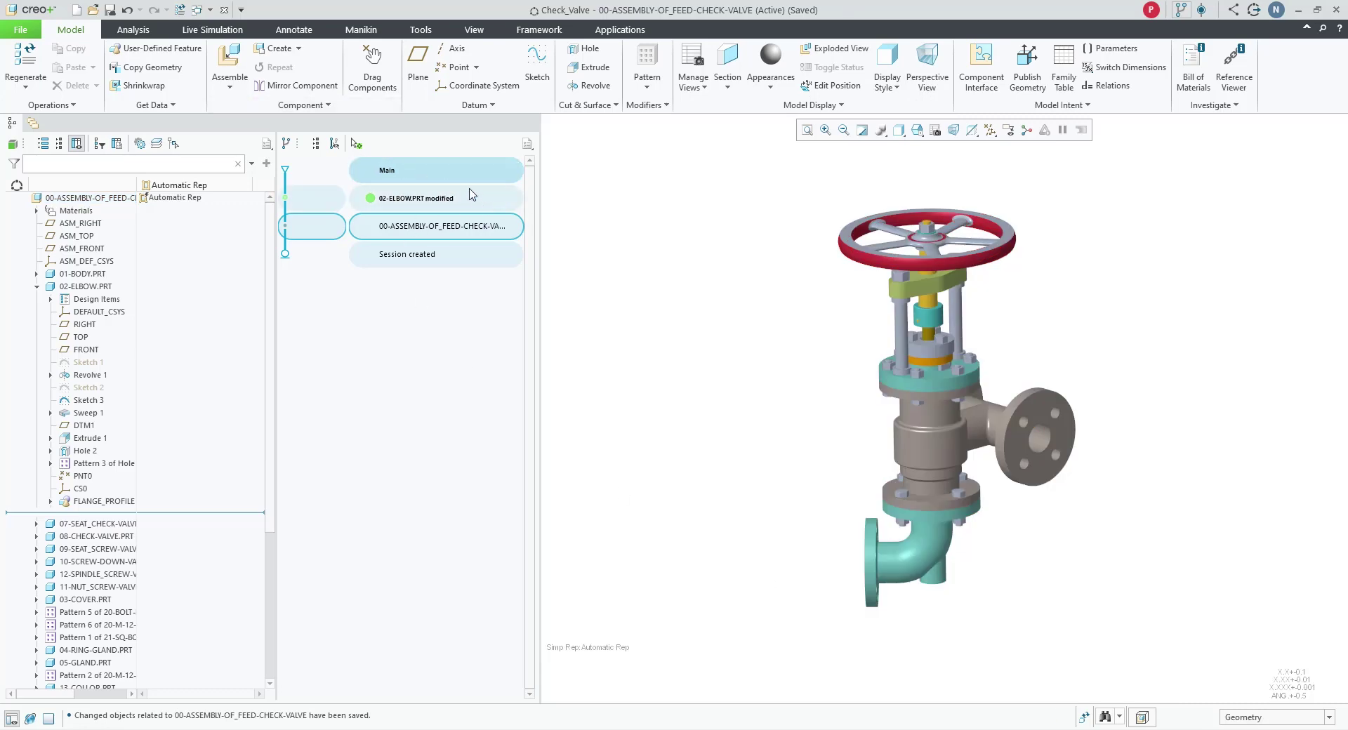
mouse_move(466, 199)
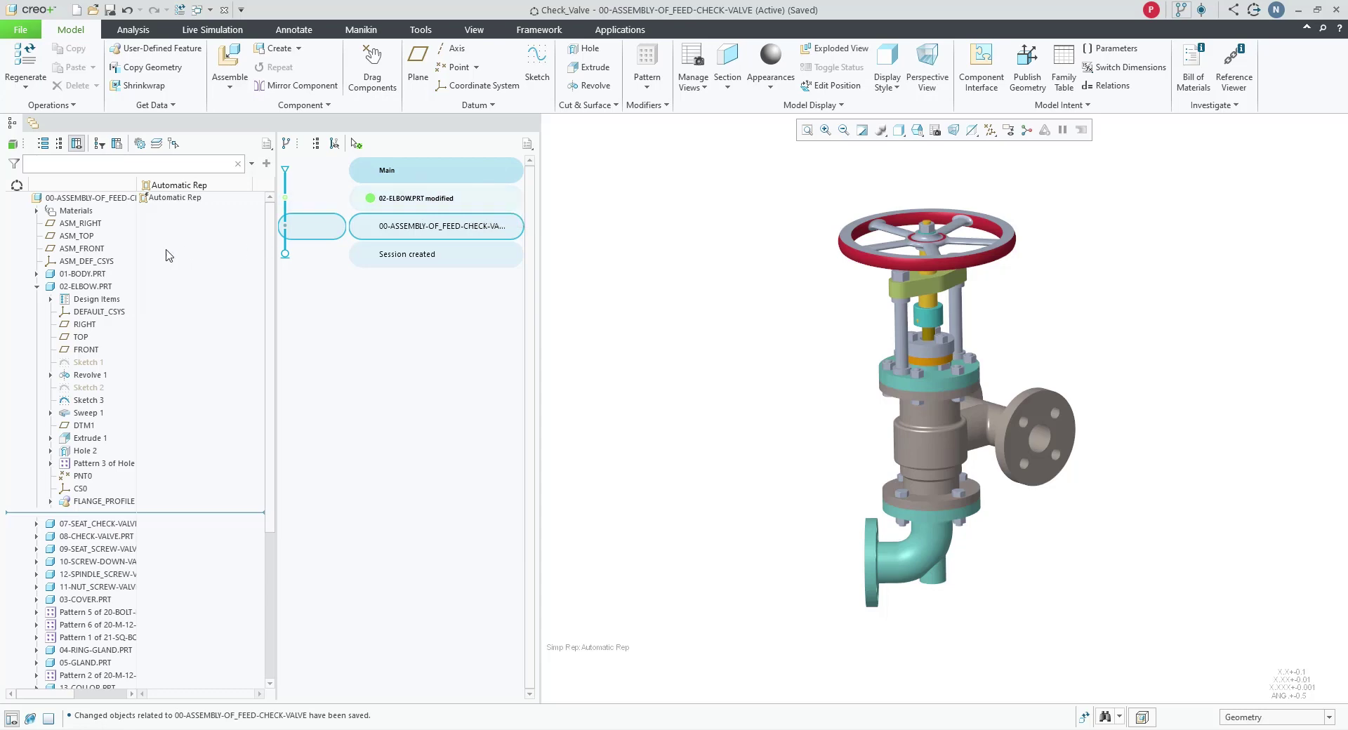
left_click(38, 286)
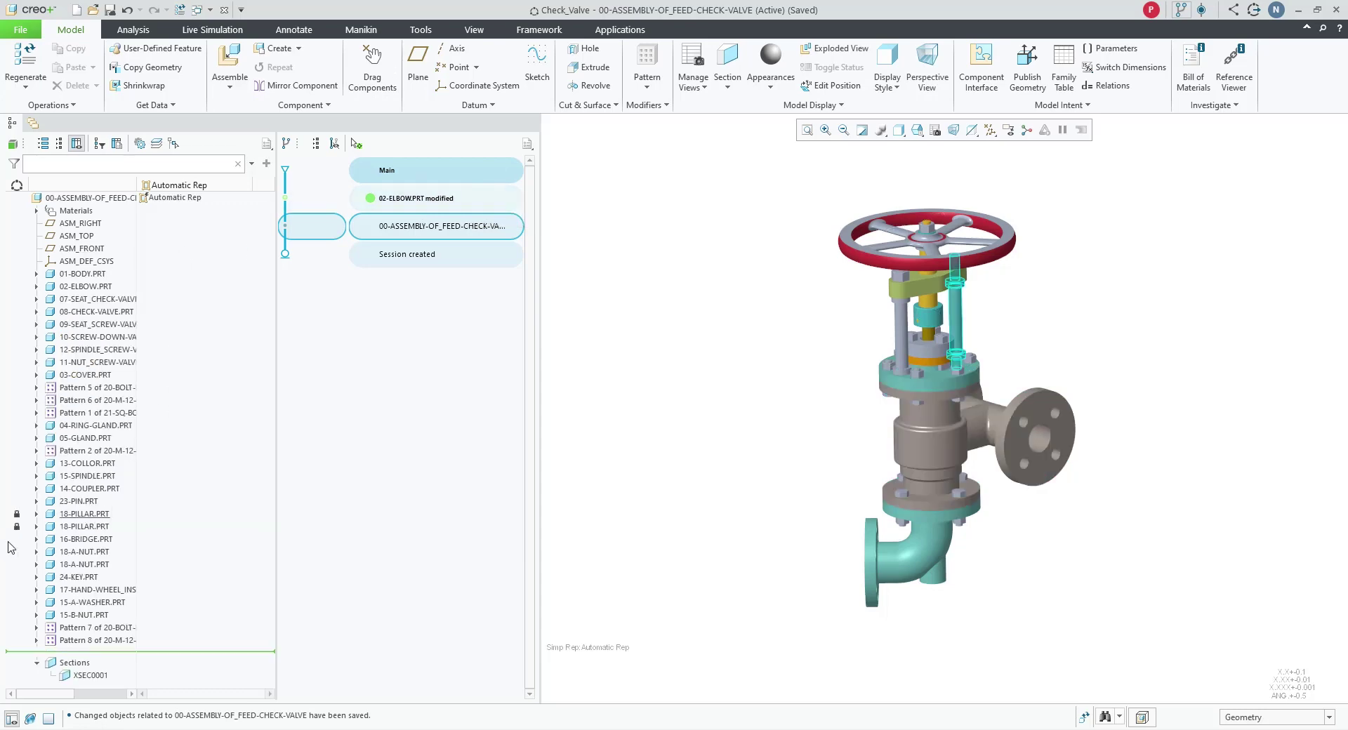
mouse_move(19, 522)
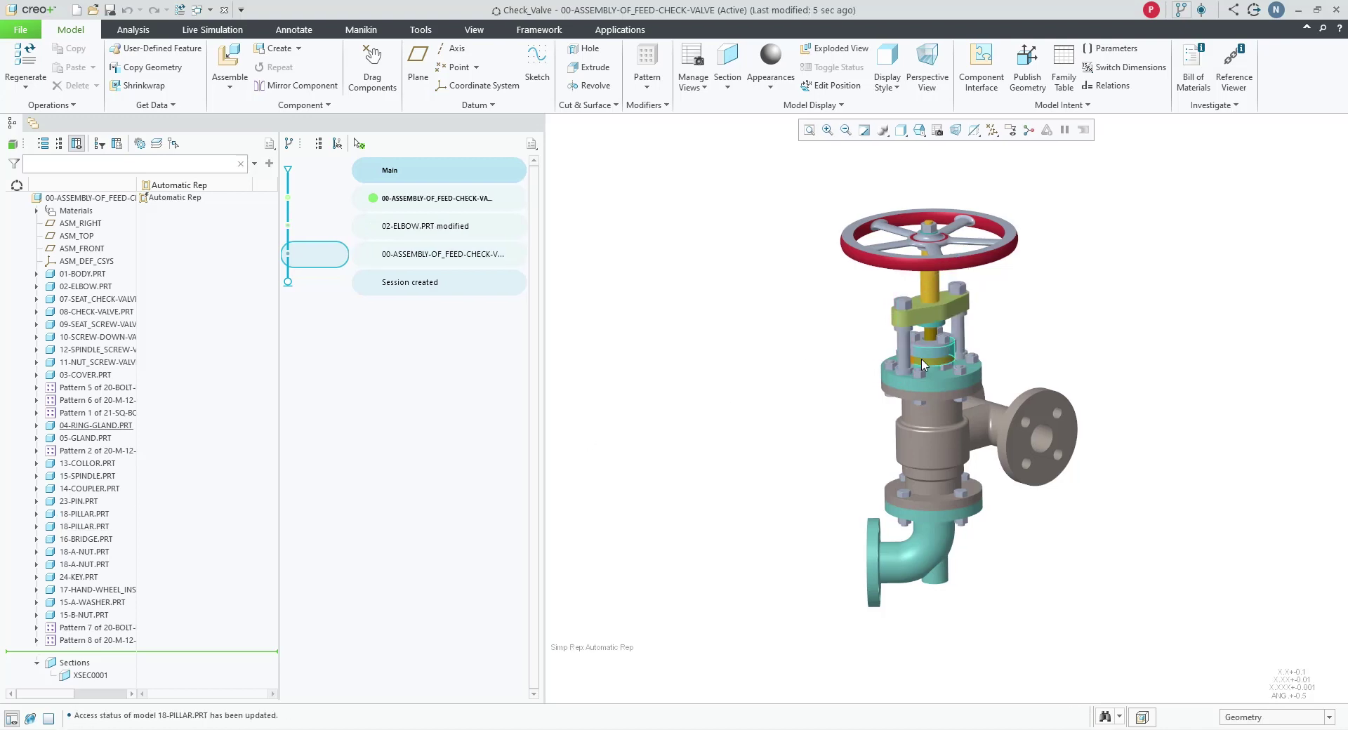
middle_click_drag(1002, 334, 998, 324)
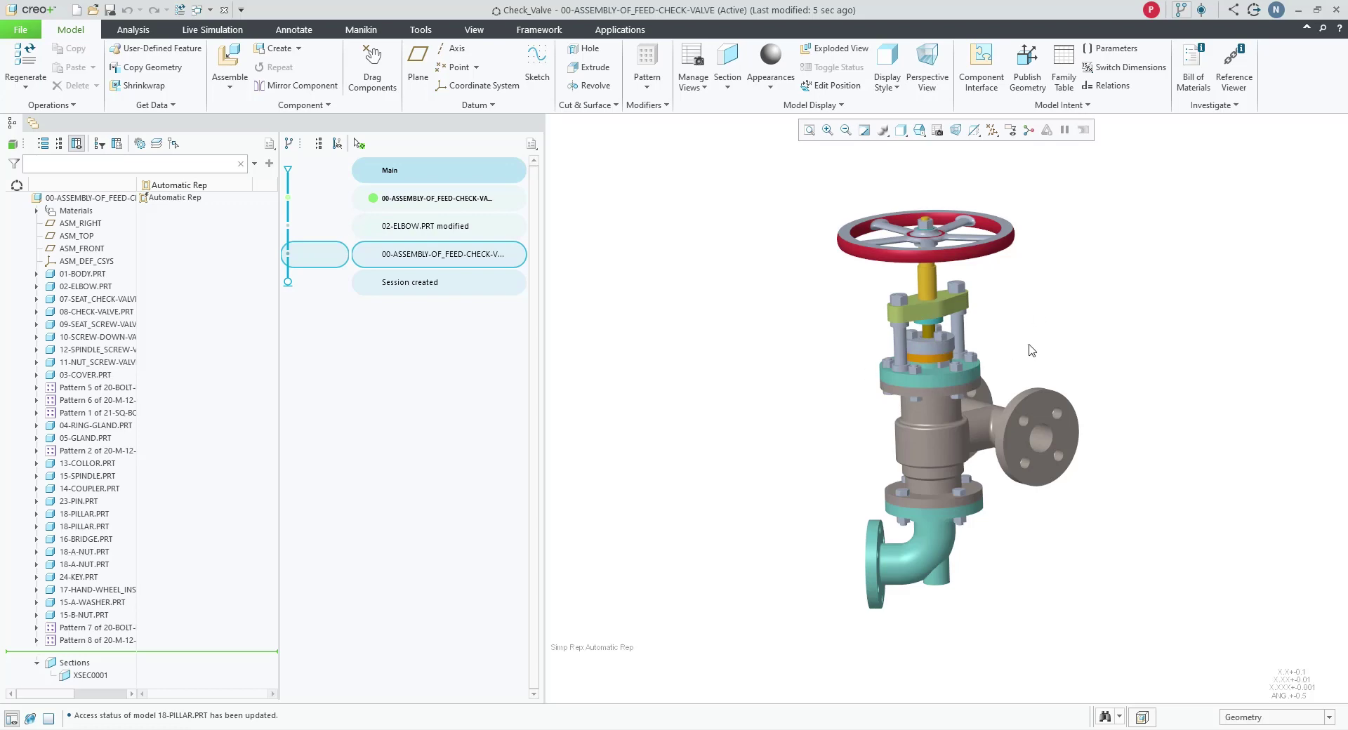
mouse_move(1030, 349)
middle_mouse_down()
mouse_move(1002, 323)
mouse_move(1039, 335)
mouse_move(1093, 328)
middle_mouse_up()
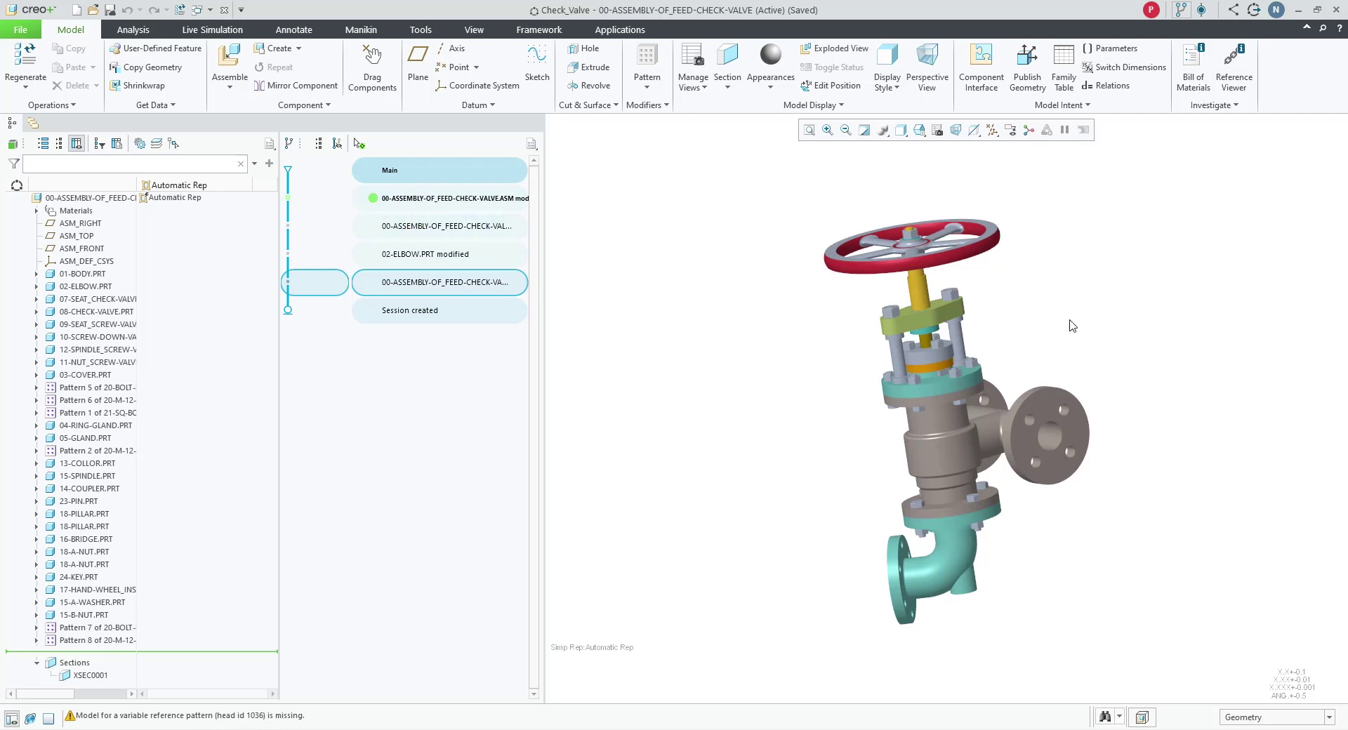
Save the newest assembly modification in the session history as version V1
left_click(405, 203)
left_click(414, 152)
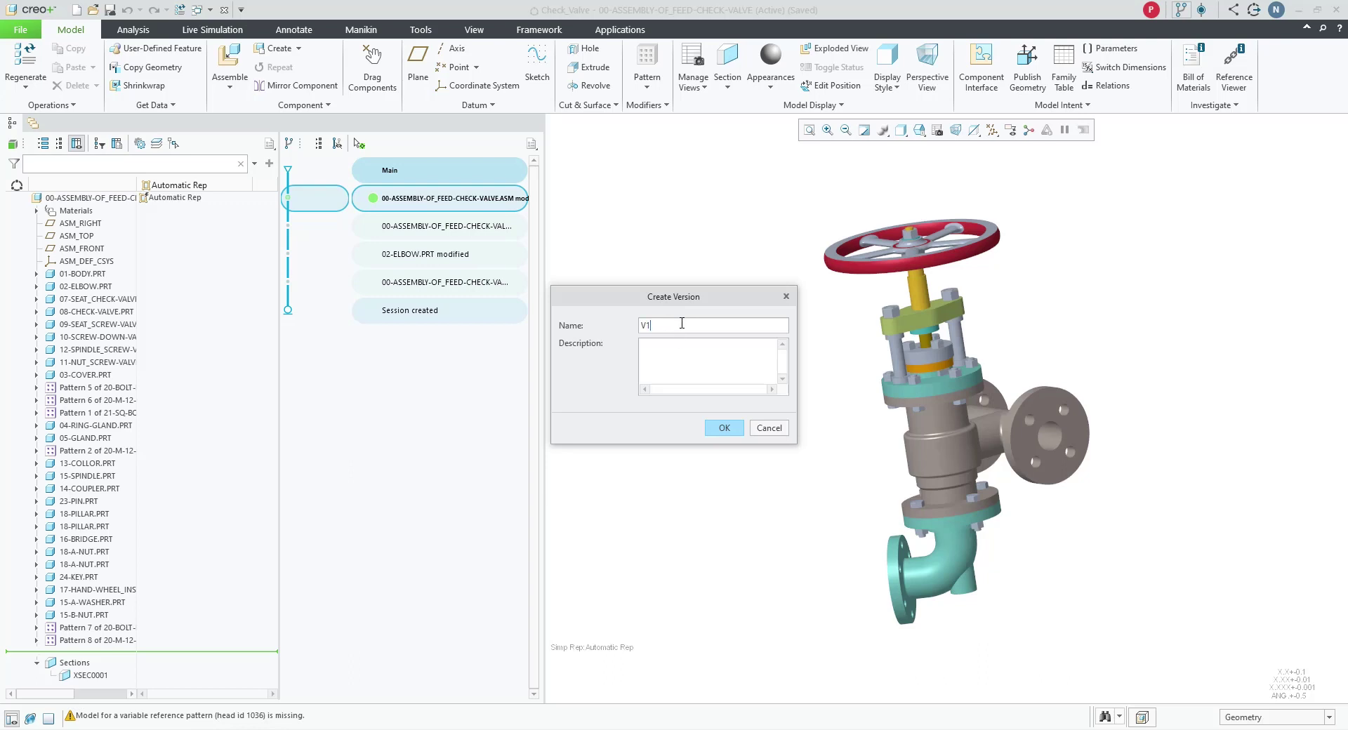
left_click(724, 429)
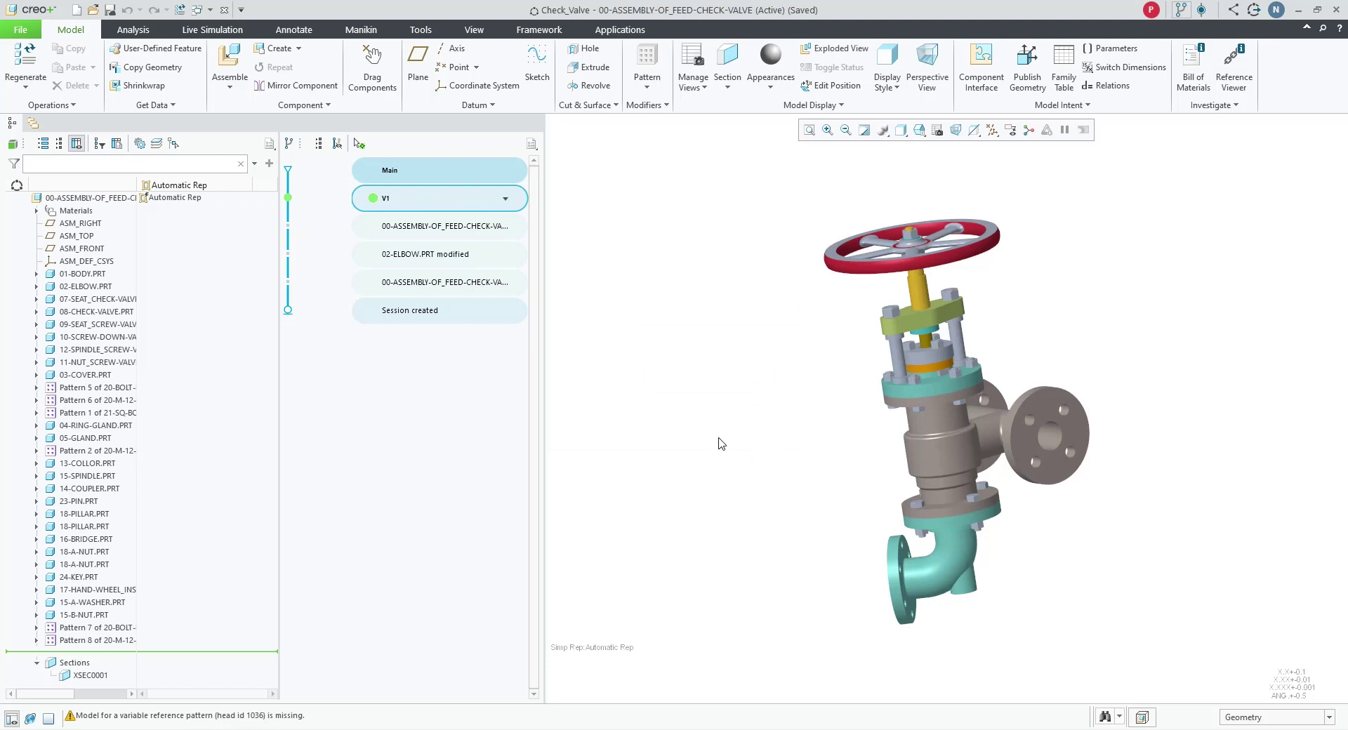
Create a branch named B1 from version V1 in the session timeline
right_click(445, 202)
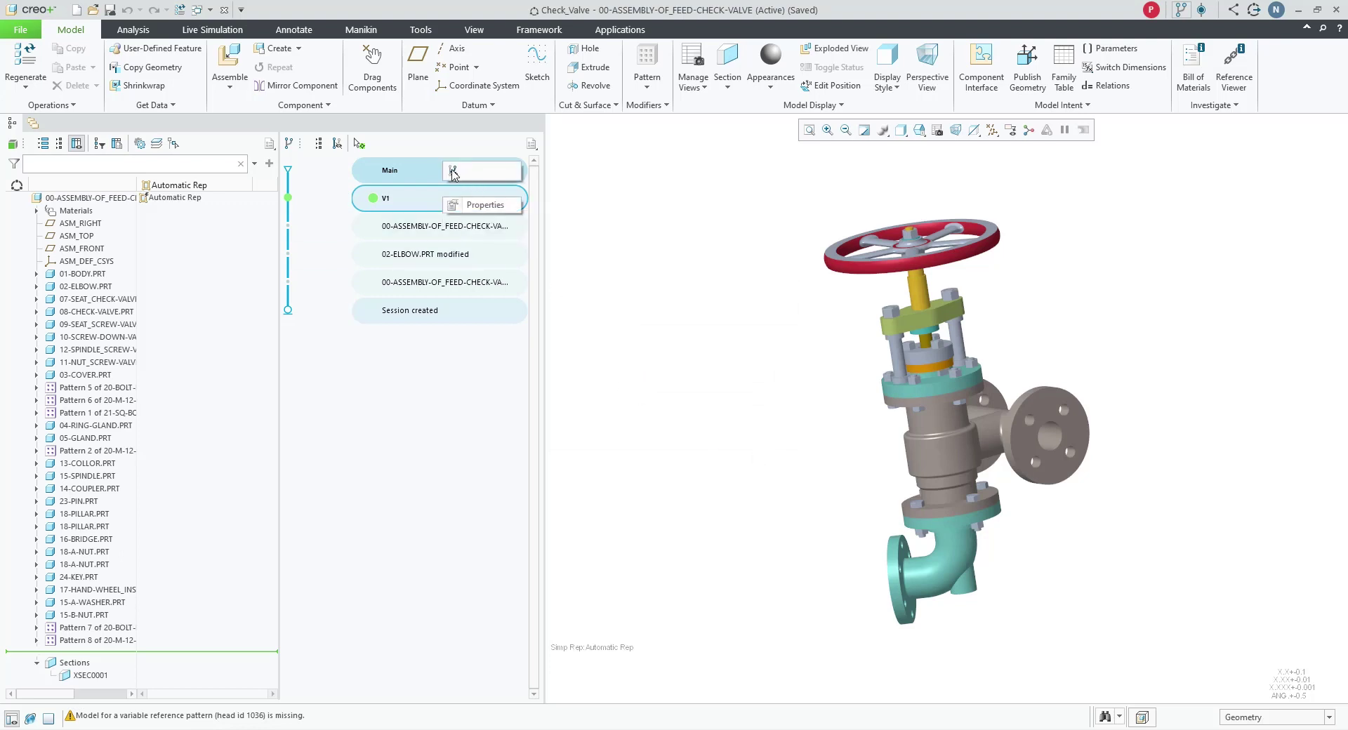
left_click(453, 171)
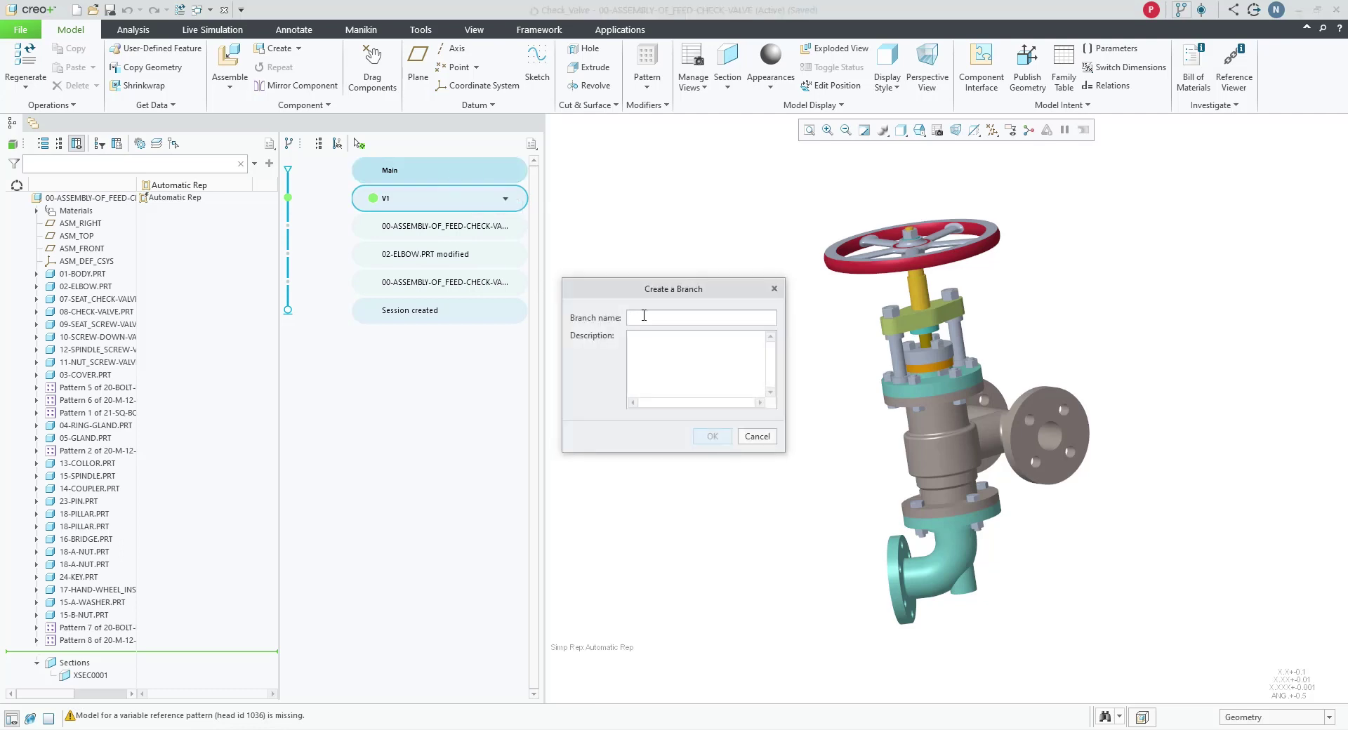
type("B1")
left_click(712, 436)
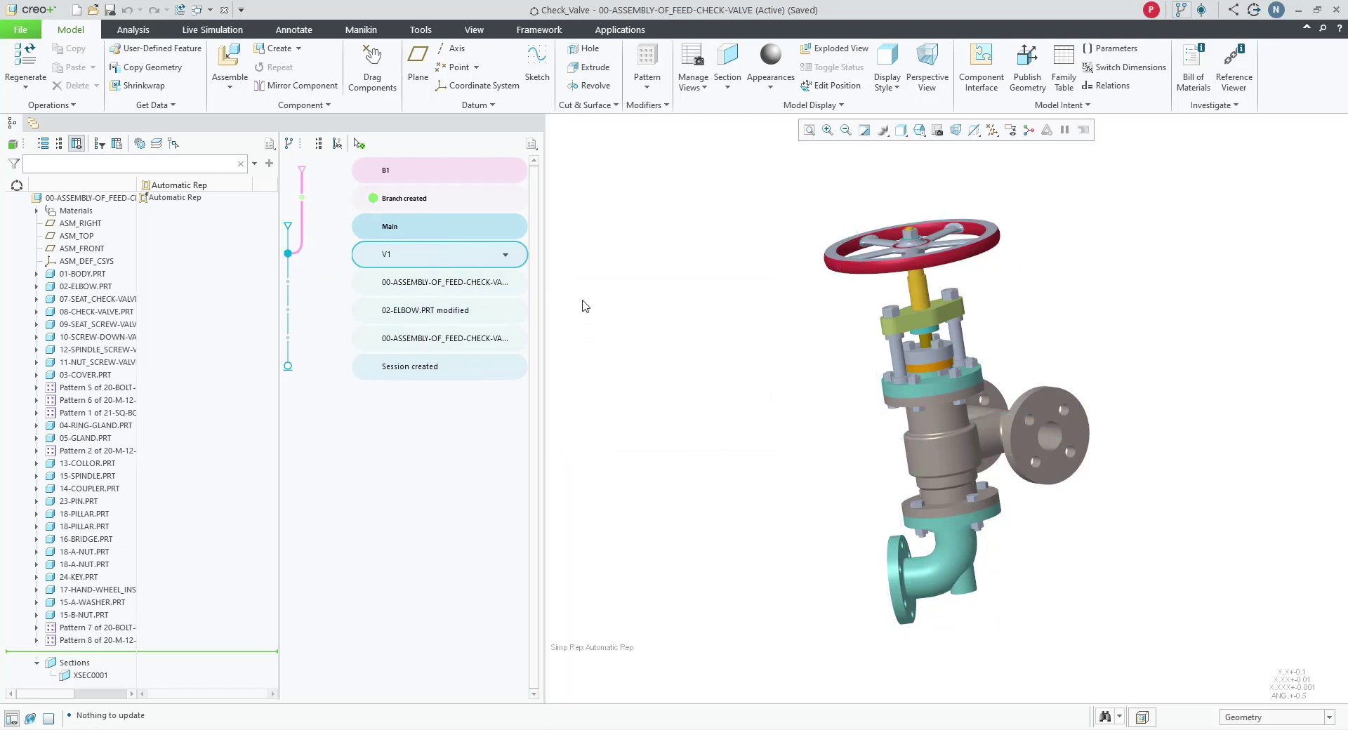
Activate 01-BODY.PRT, change its side-outlet dimension from 35 to 45, and refit the view
left_click(988, 429)
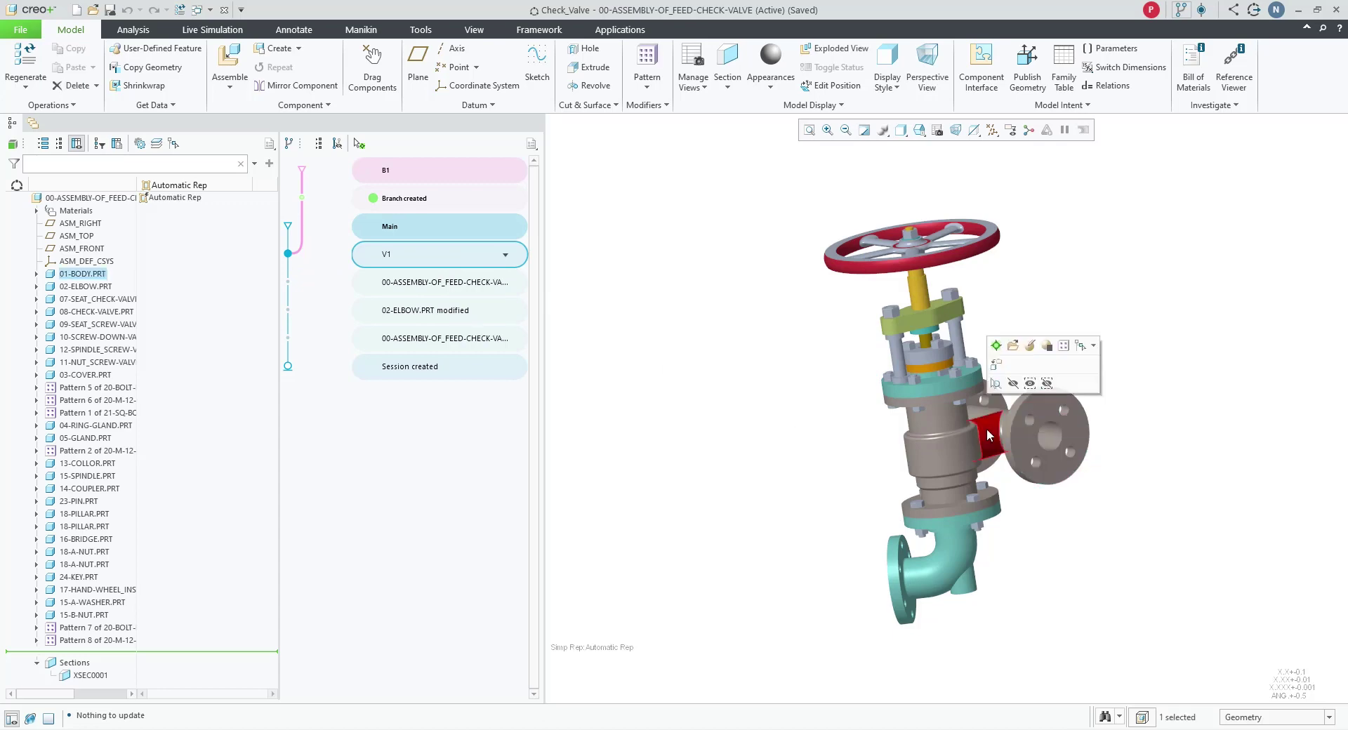
left_click(995, 346)
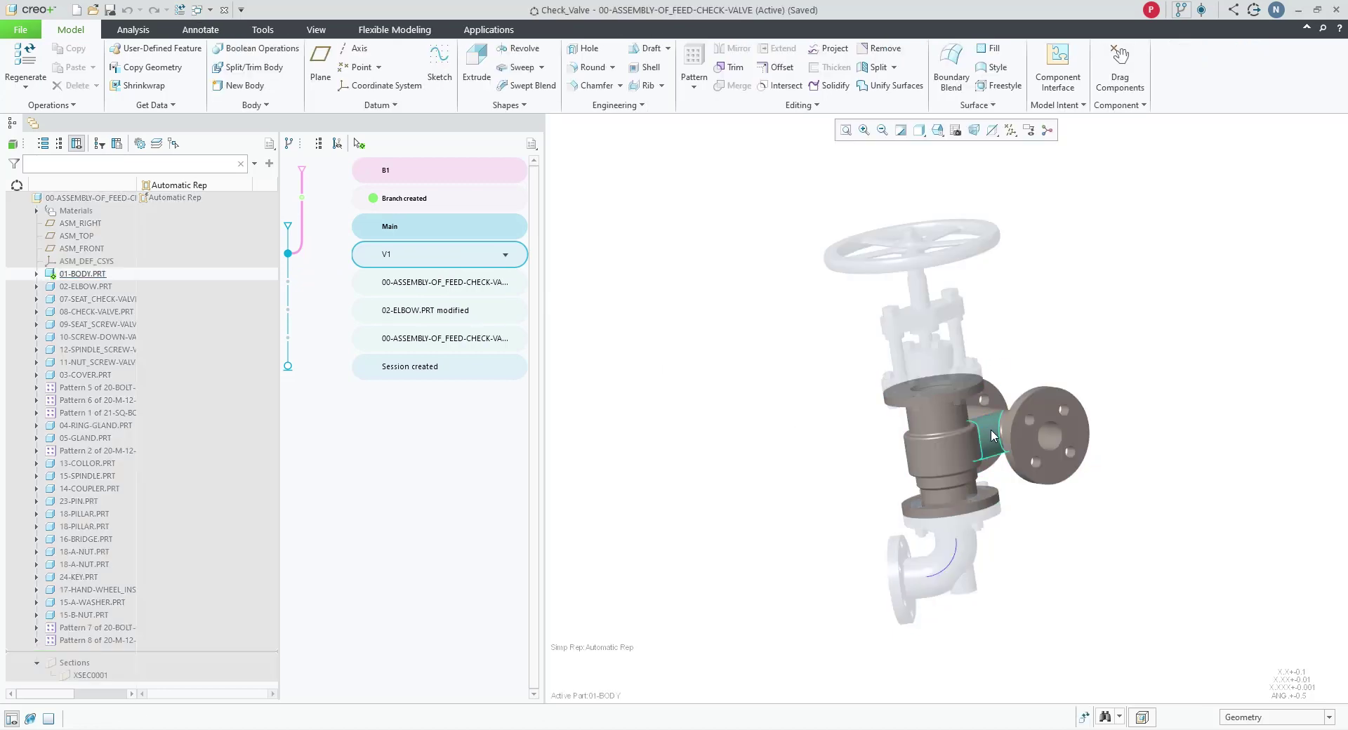
double_click(989, 436)
scroll(955, 434, "up", 5)
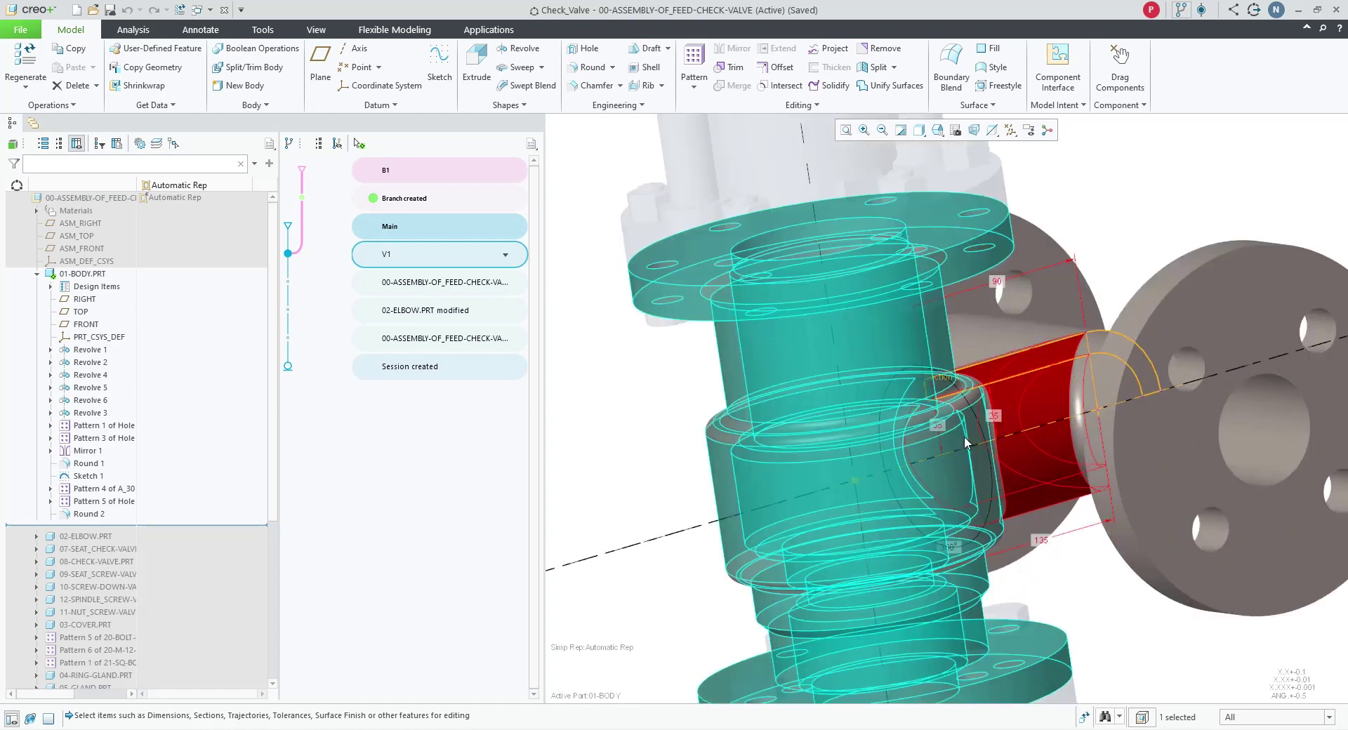
double_click(941, 426)
type("45")
key("Return")
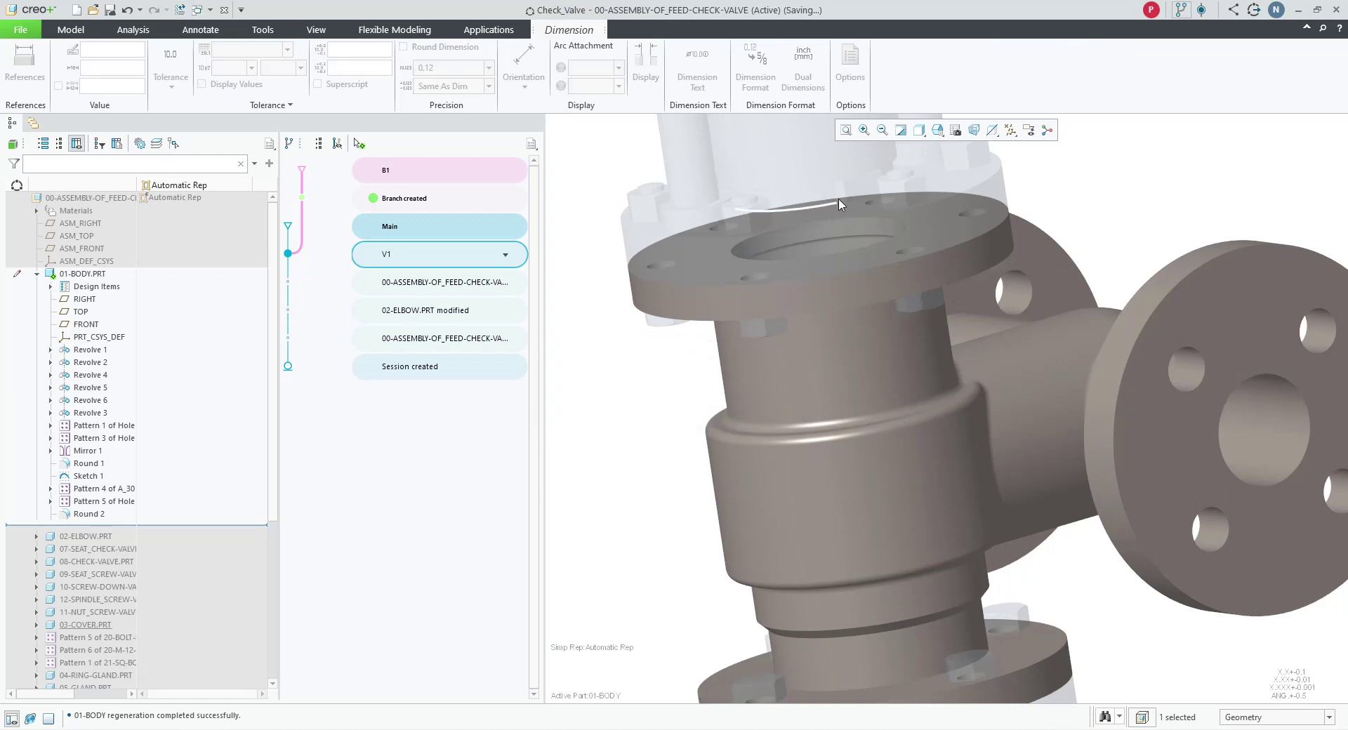
left_click(846, 130)
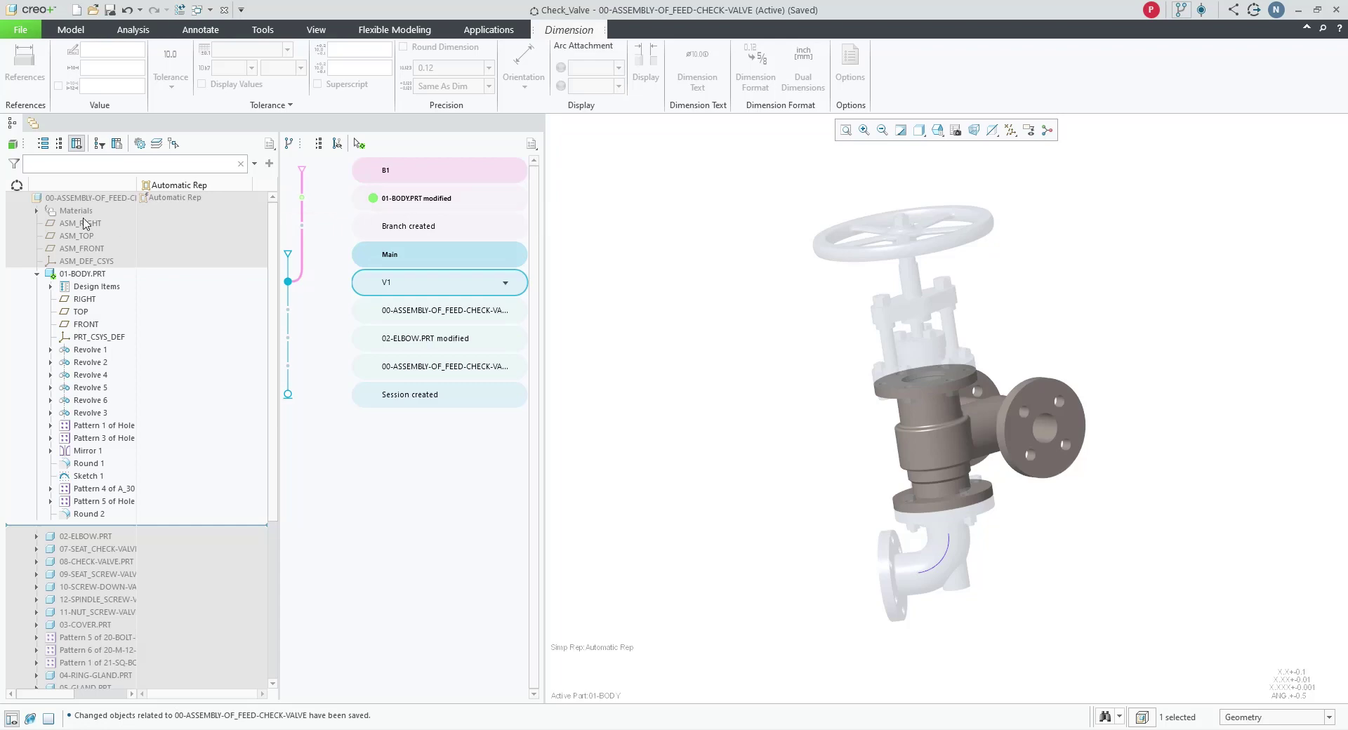
Make the top-level valve assembly active again
right_click(74, 198)
left_click(61, 198)
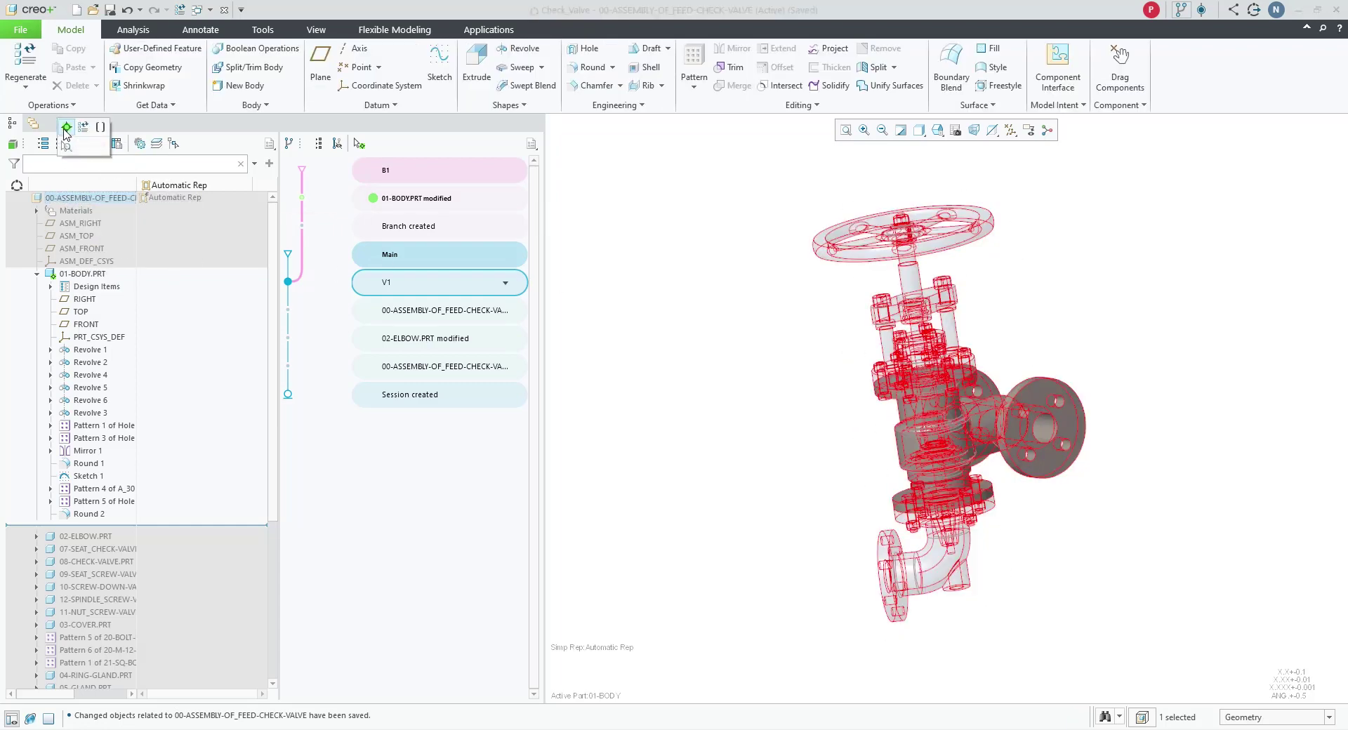
left_click(62, 146)
Activate version V1 and review the B1 body change and its merge into Main
right_click(422, 287)
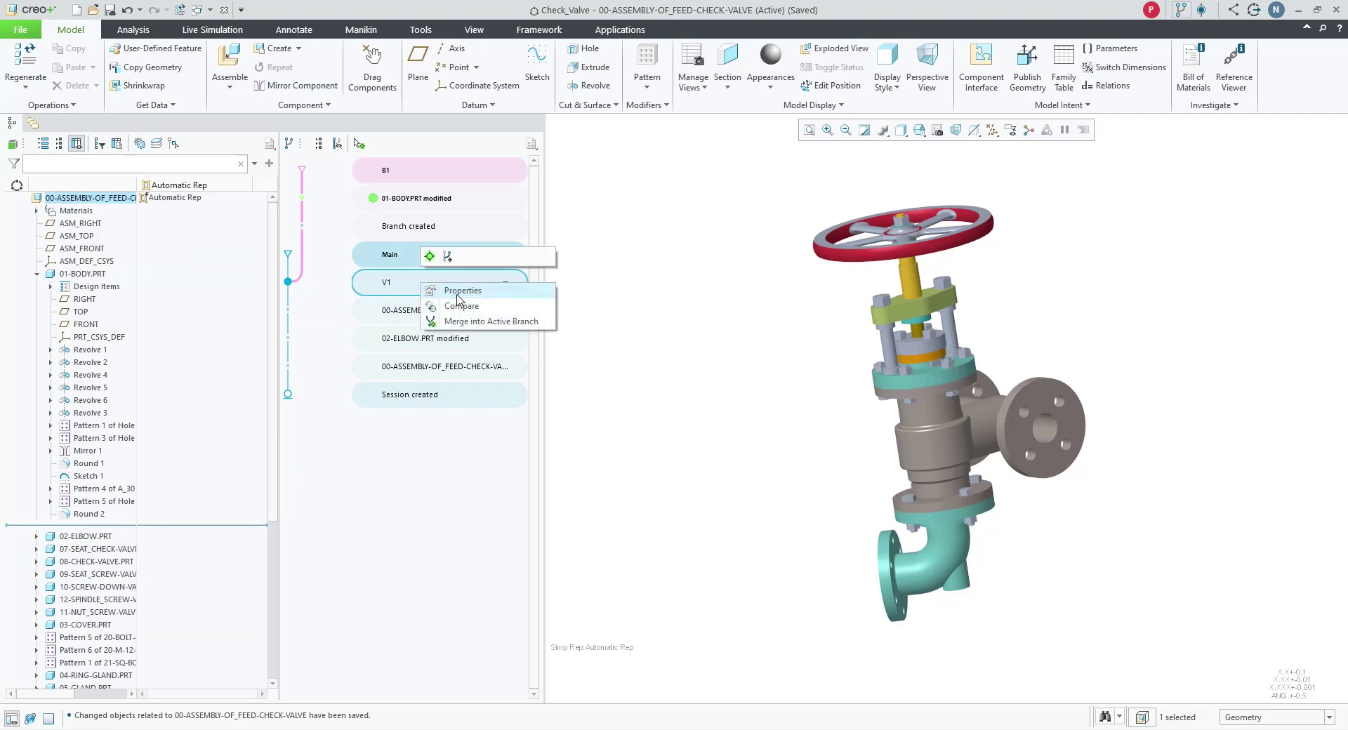
left_click(430, 256)
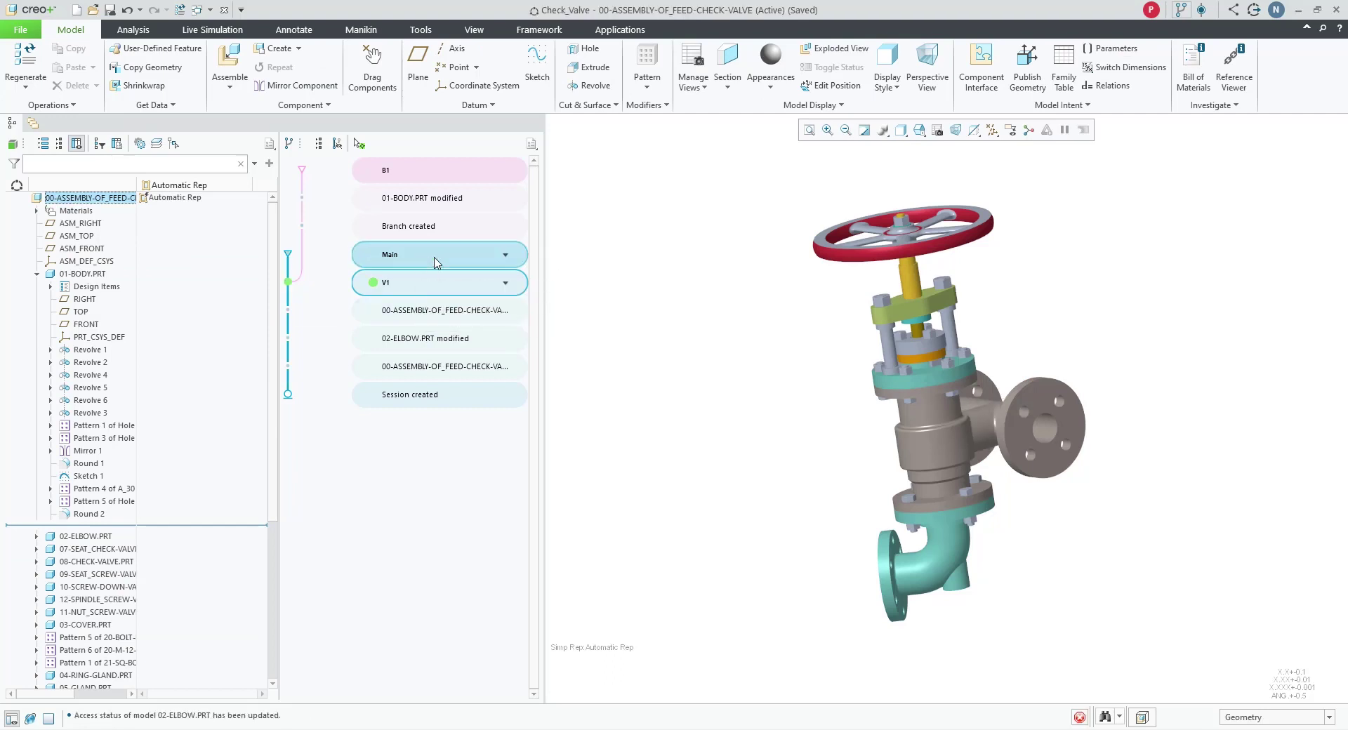
left_click(441, 199)
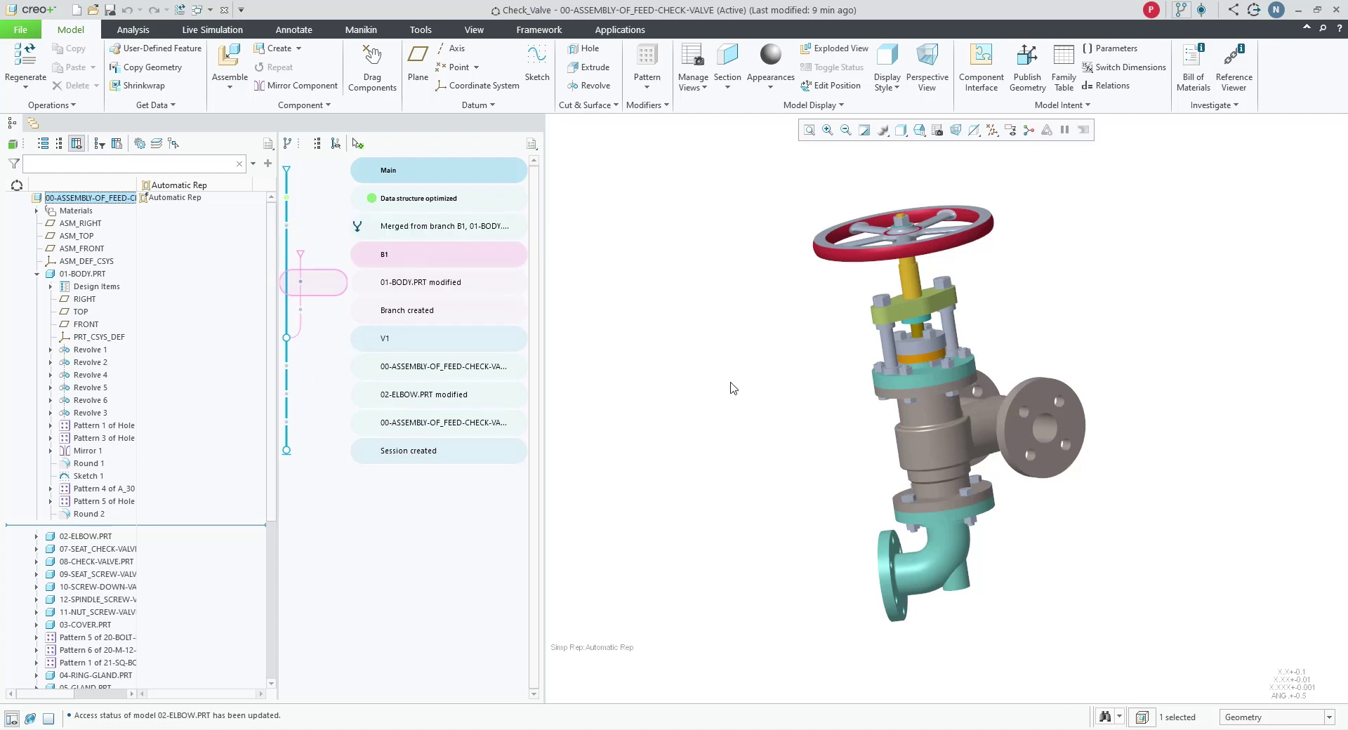
middle_click_drag(964, 436, 978, 399)
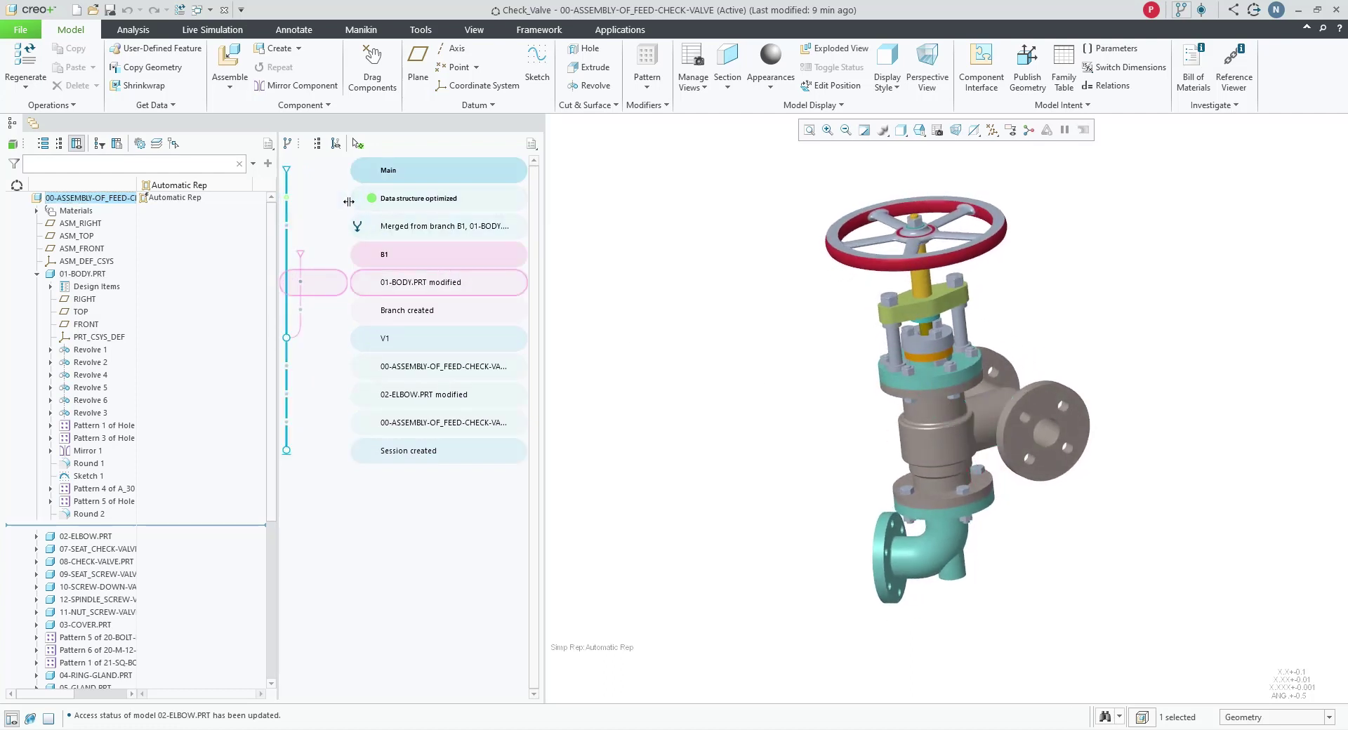
left_click(414, 238)
Compare the Data structure optimized assembly with the earlier version, reviewing body and elbow changes
left_click(458, 427)
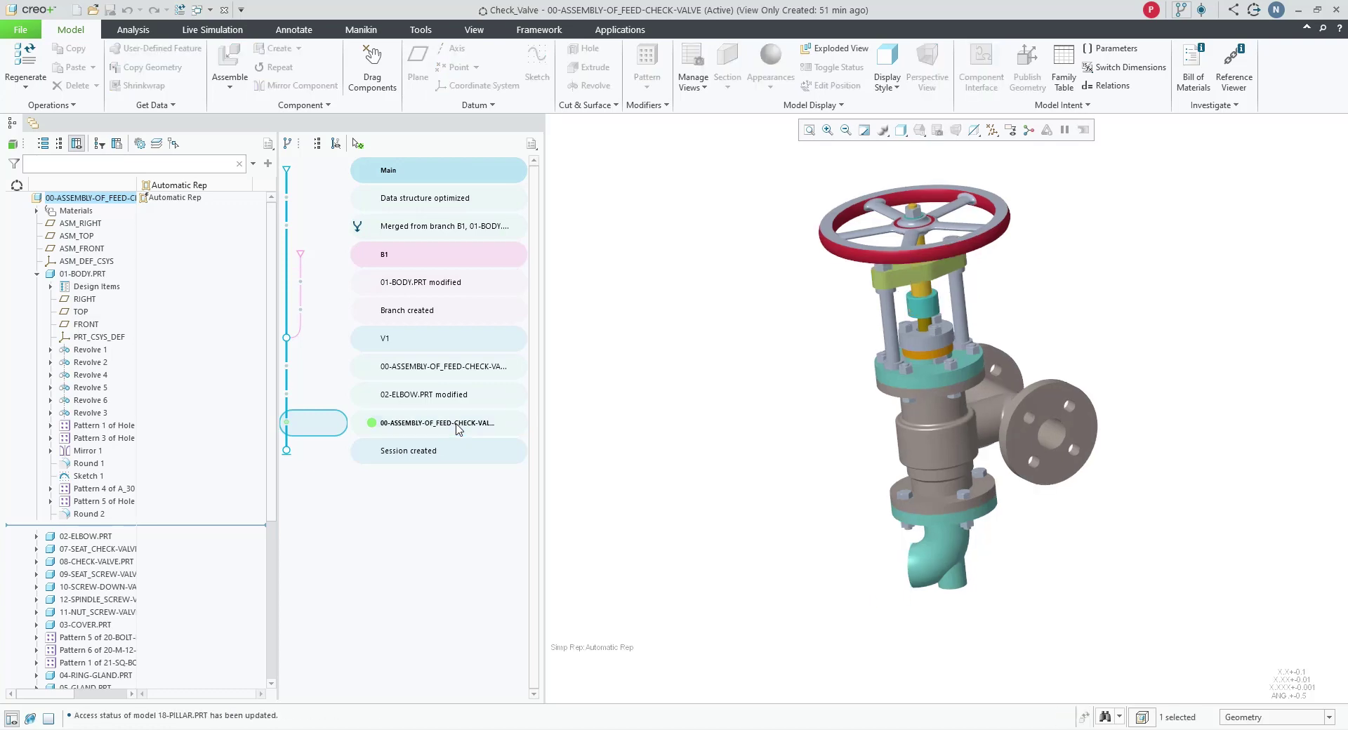
left_click(442, 203)
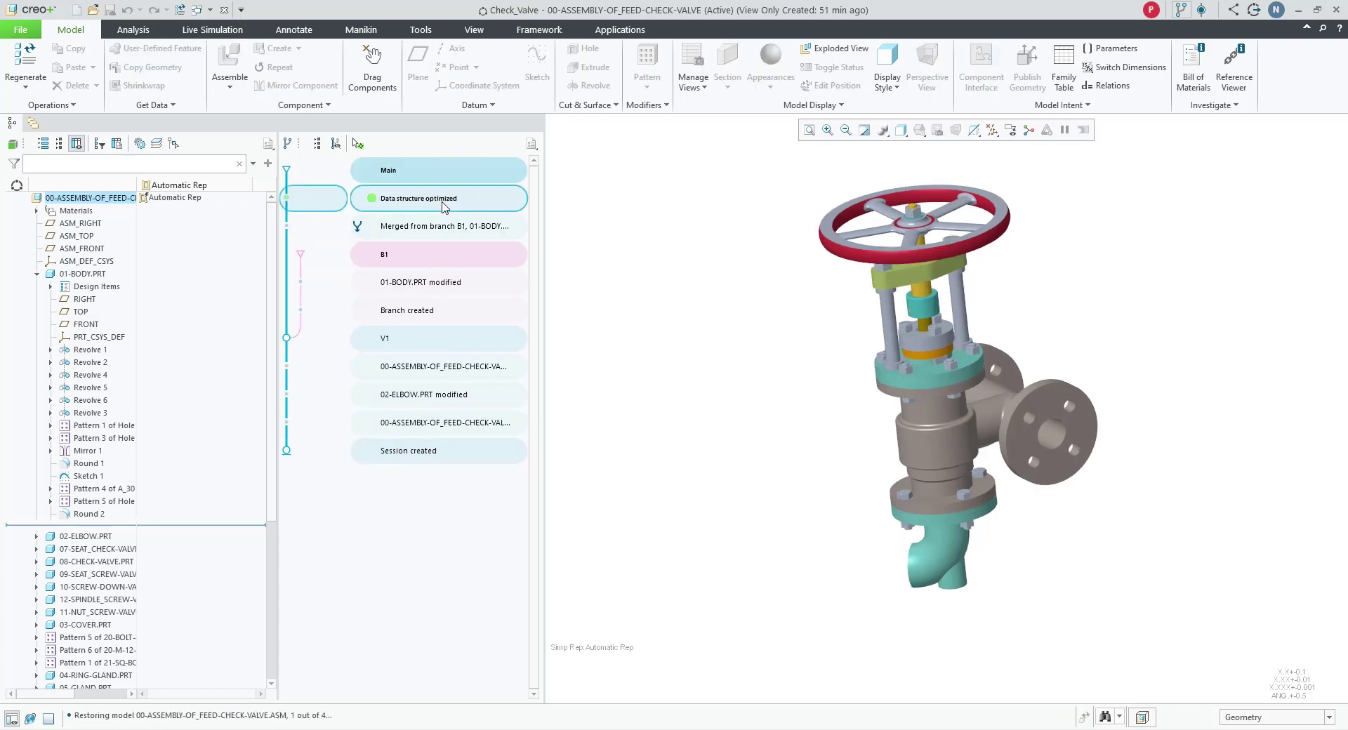
left_click(455, 425)
left_click(479, 433)
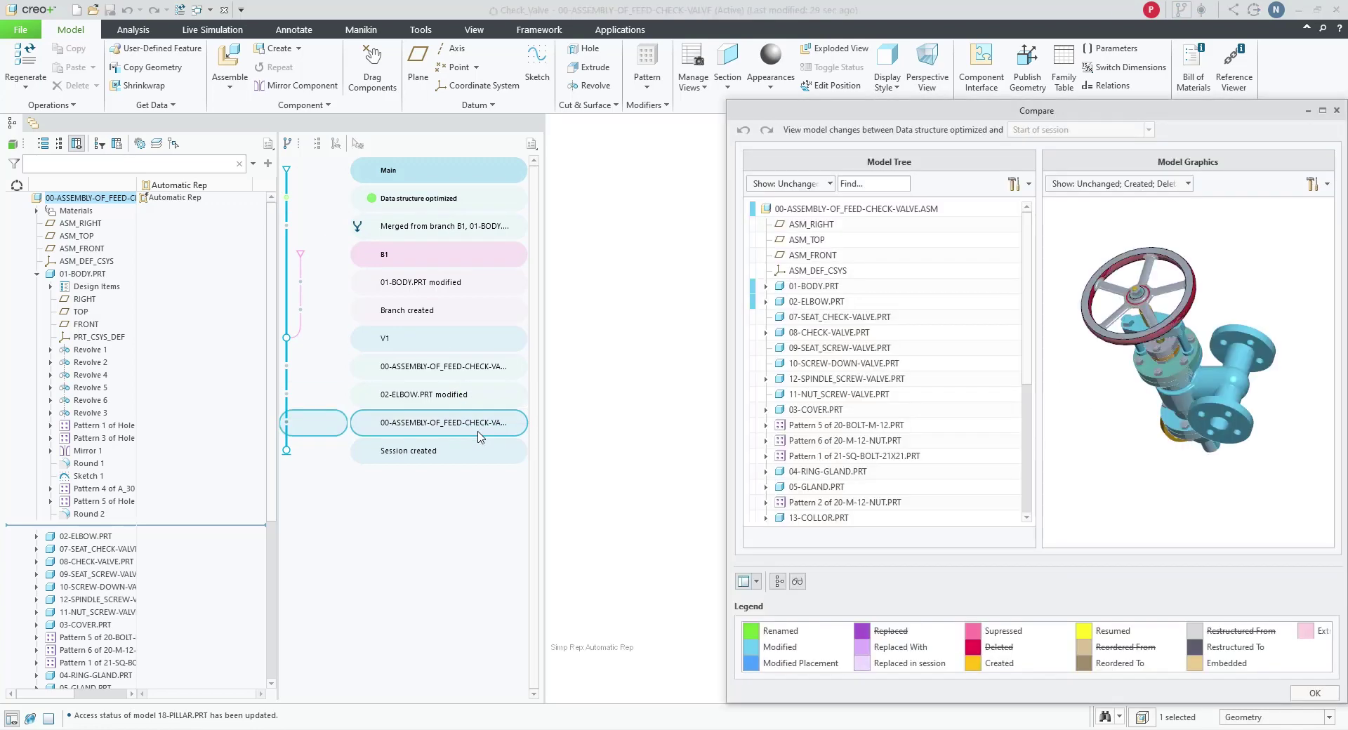
middle_click_drag(1154, 399, 1163, 379)
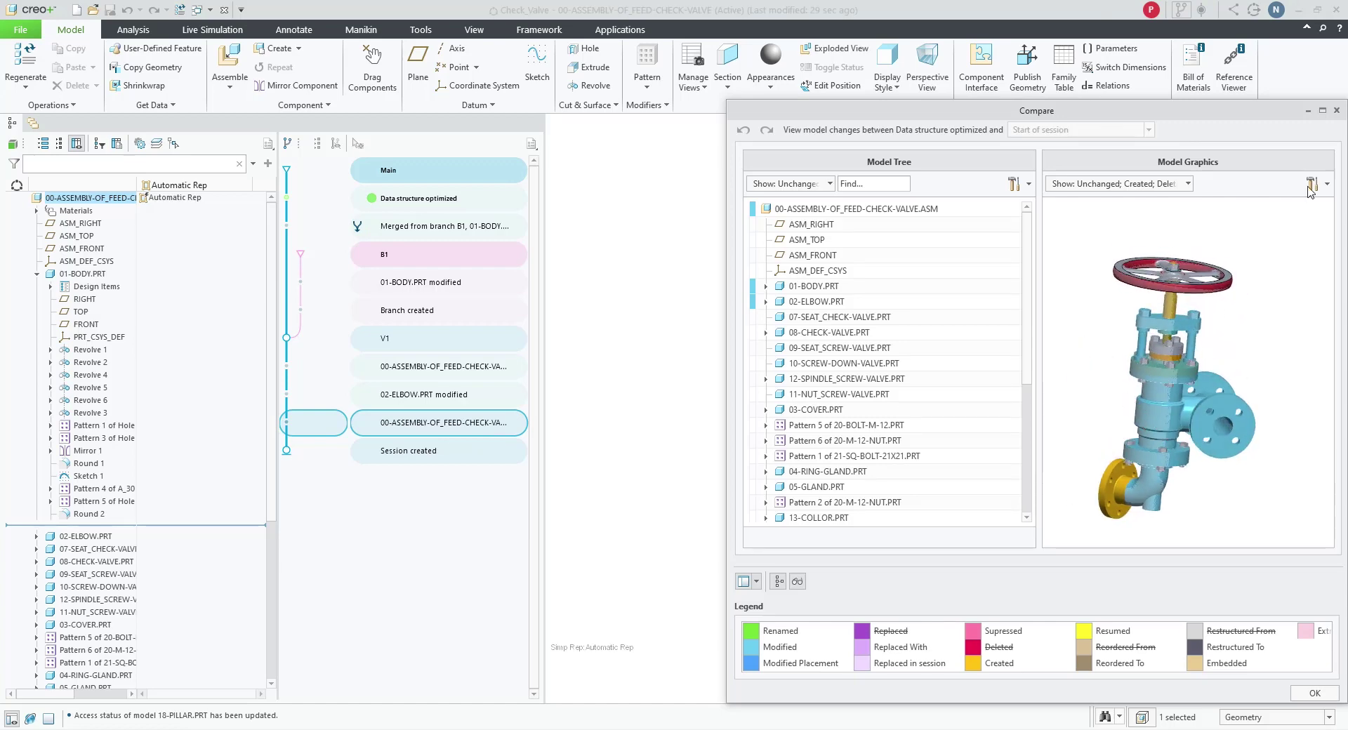
left_click(1336, 111)
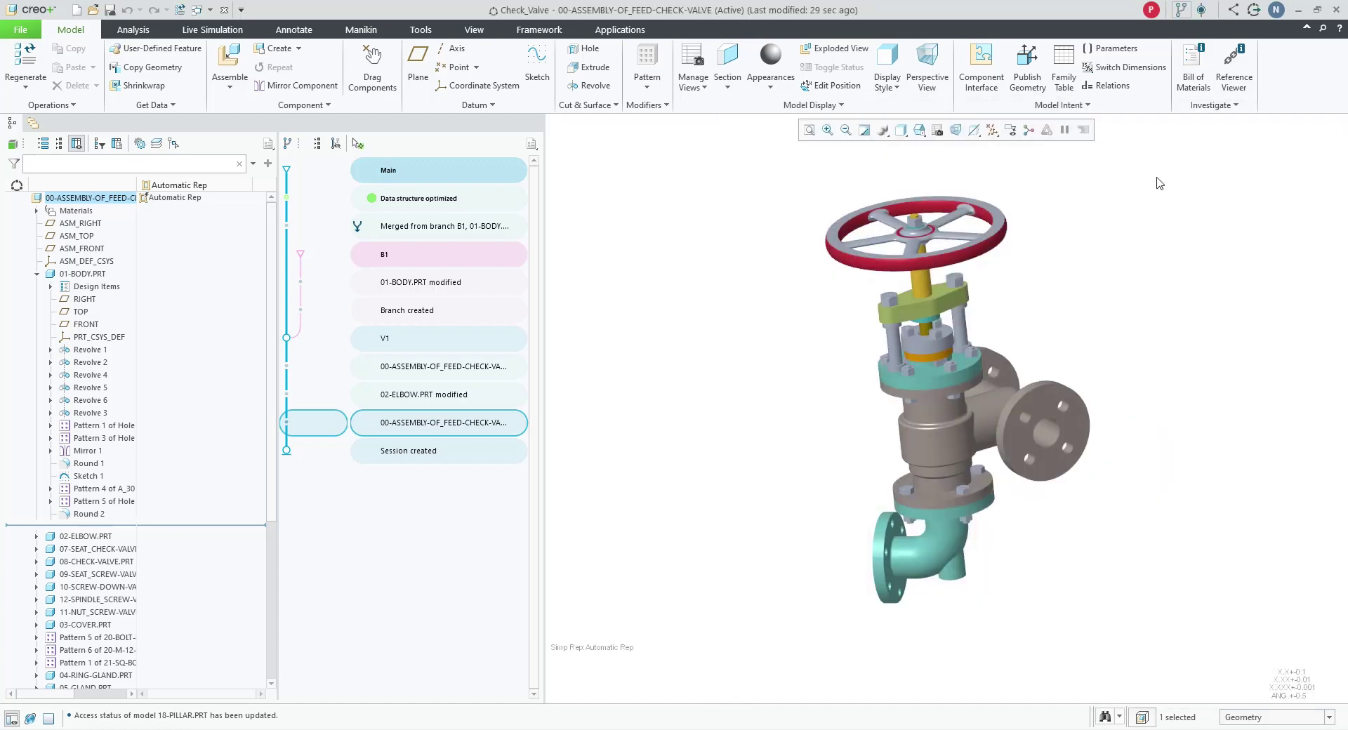
Leave the Check_Valve collaboration session and confirm in the Open Objects dialog
left_click(1254, 10)
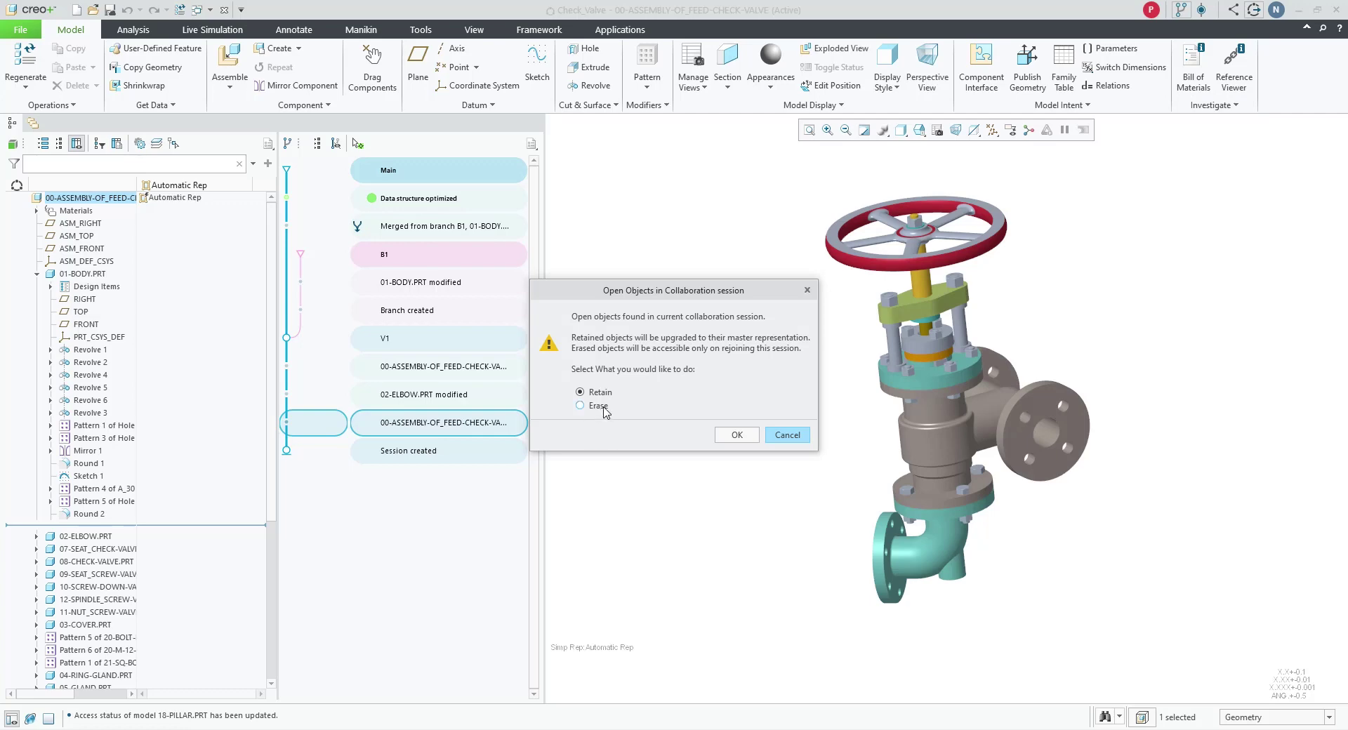
left_click(743, 440)
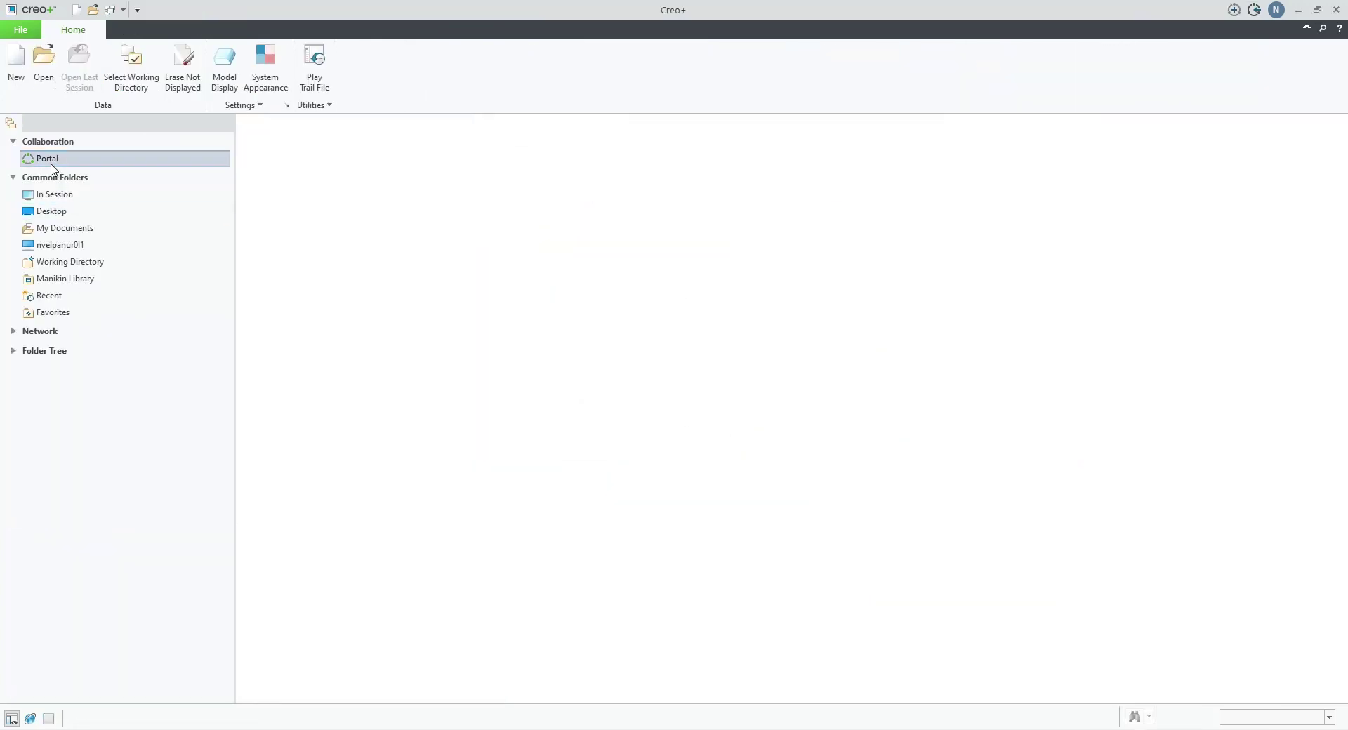
From the collaboration portal, invite the guest's e-mail address with the Guest Collaborator organization role
left_click(48, 160)
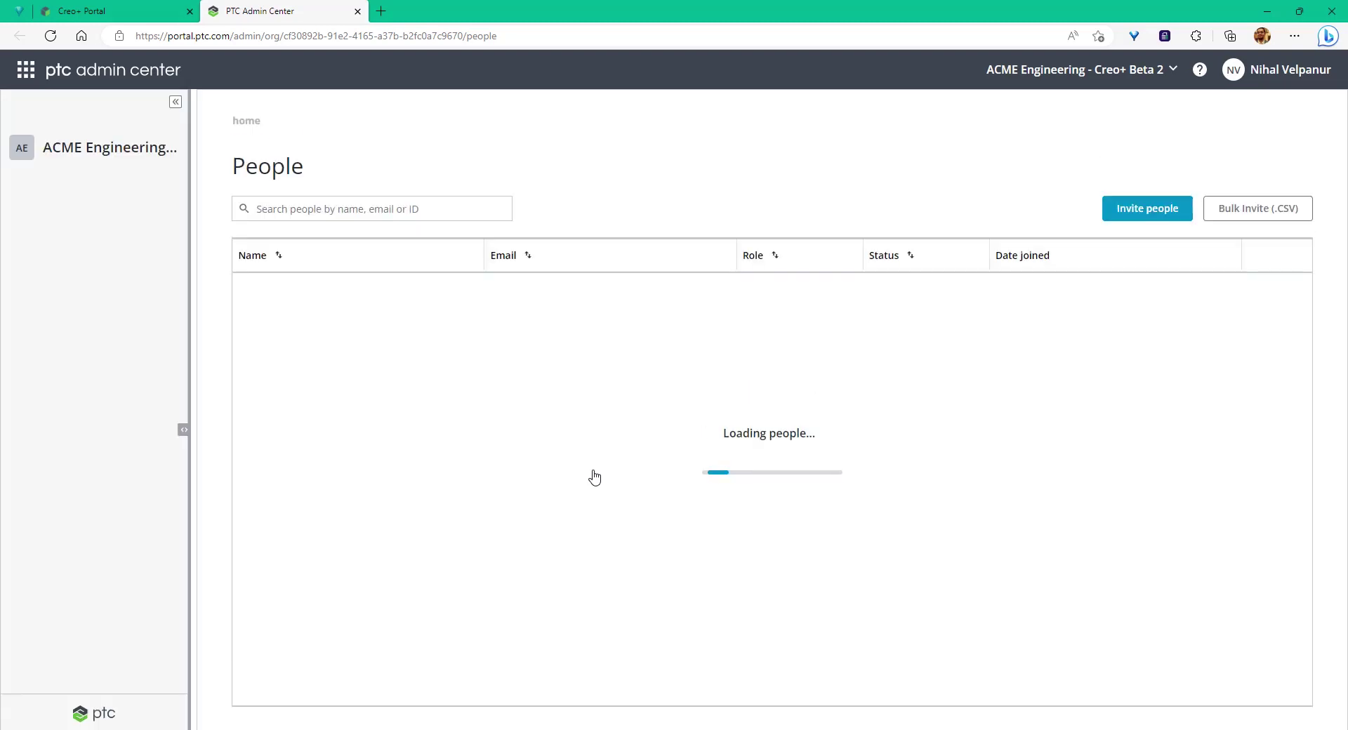
left_click(1147, 210)
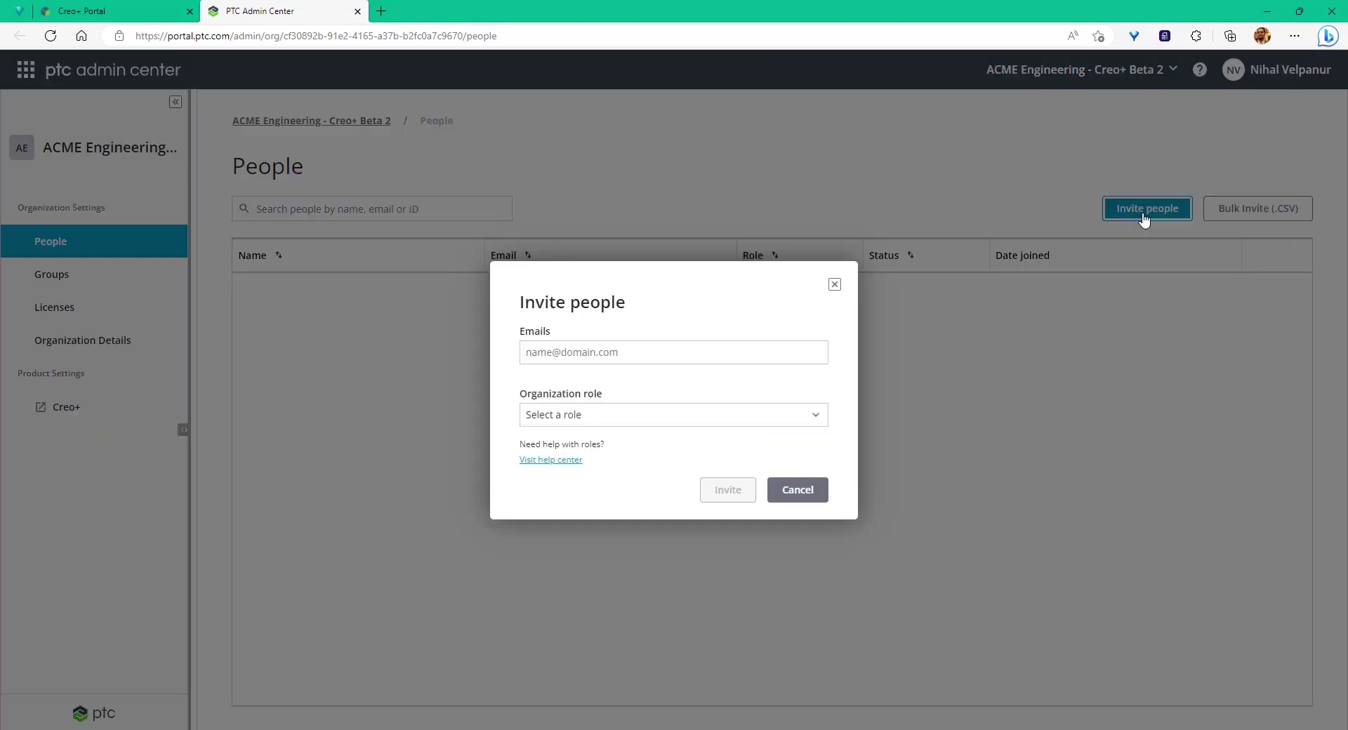
key("ctrl+v")
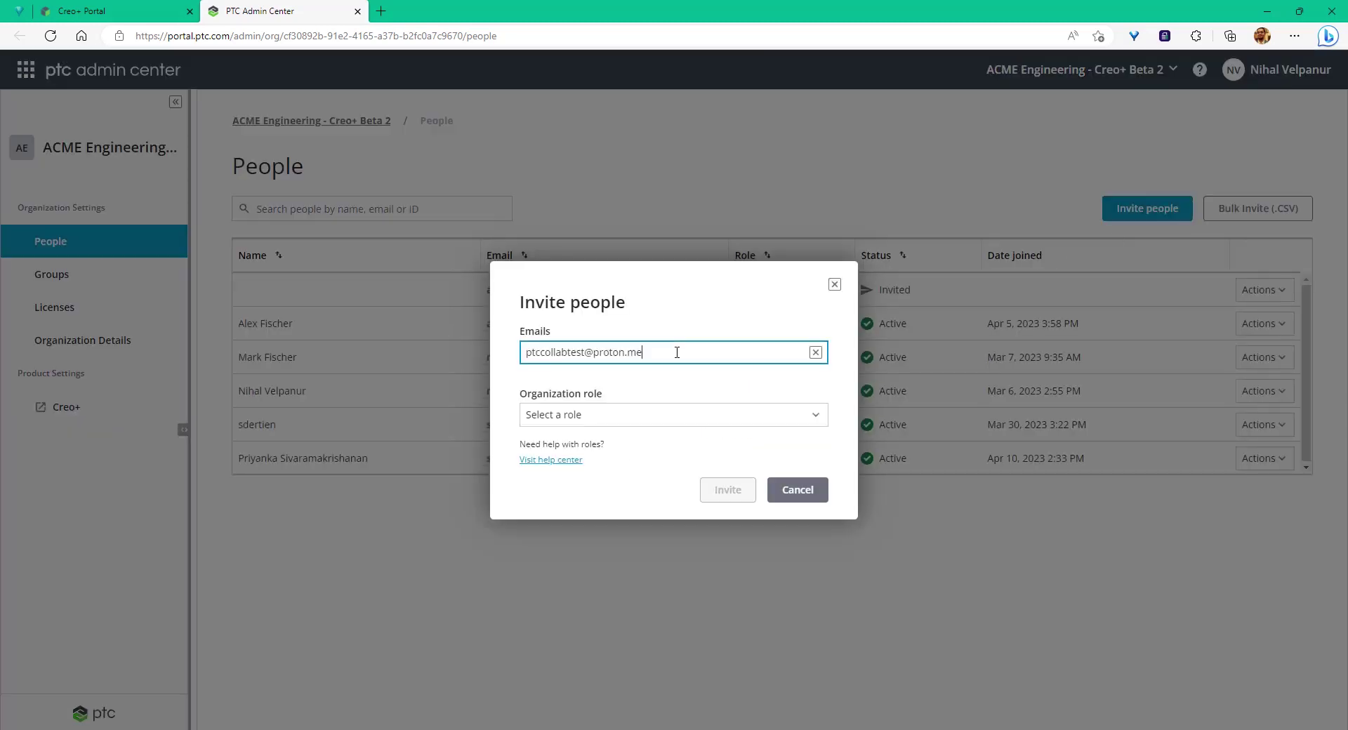
left_click(648, 421)
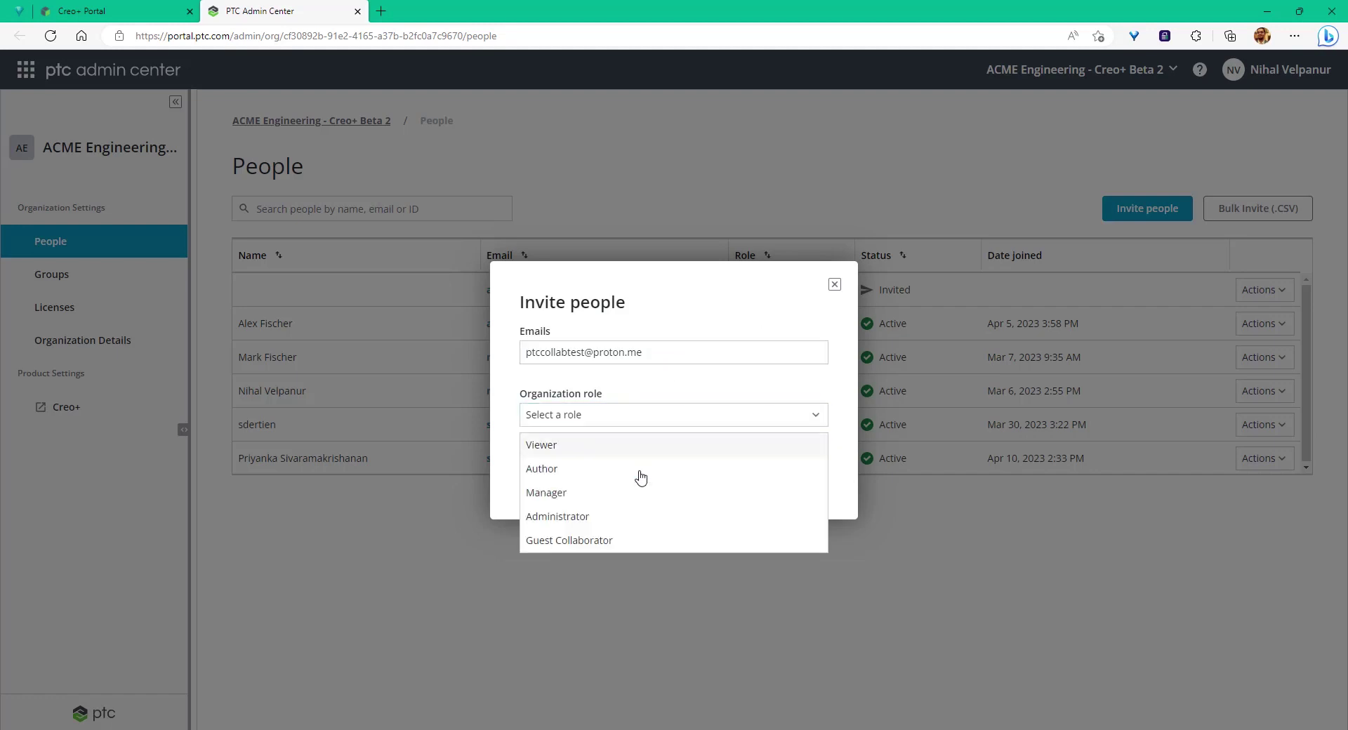
left_click(633, 543)
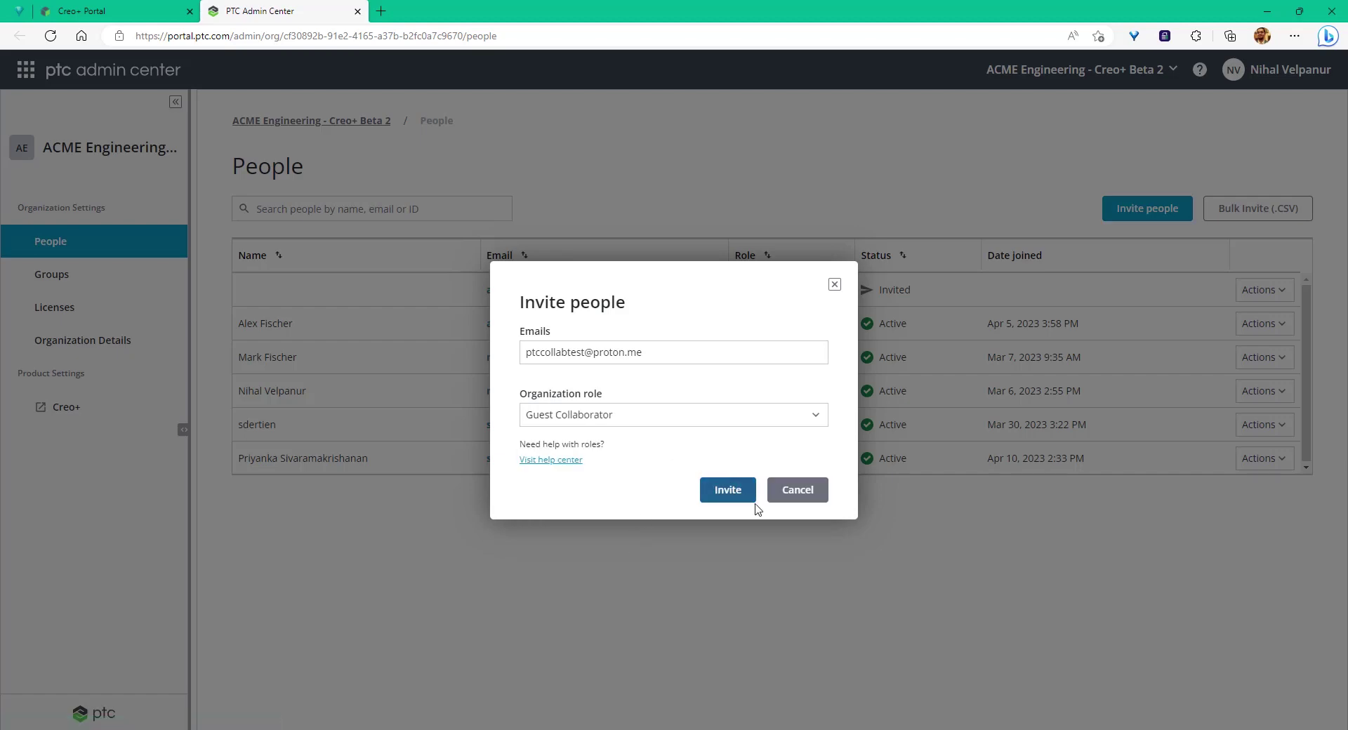
left_click(728, 489)
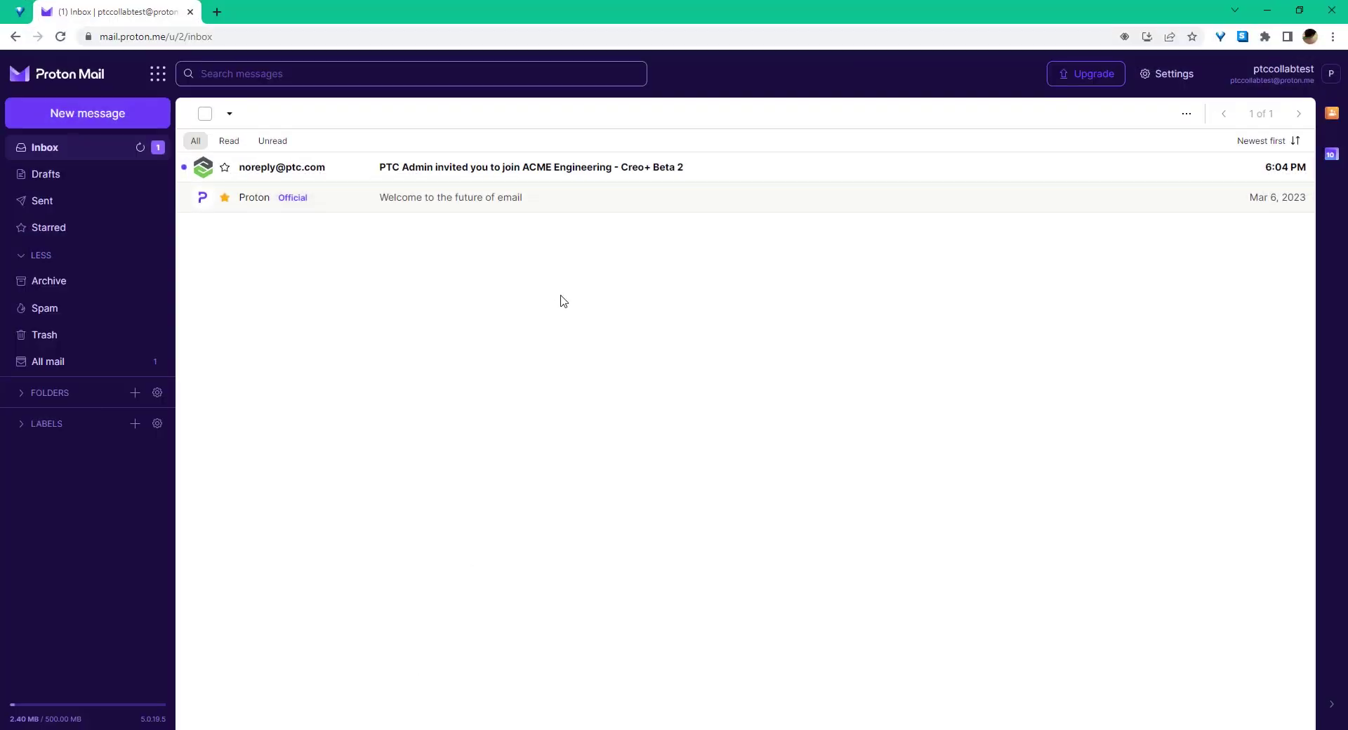
Activate the PTC invitation from the e-mail, sign in as the guest, and view Collaboration Sessions
left_click(717, 176)
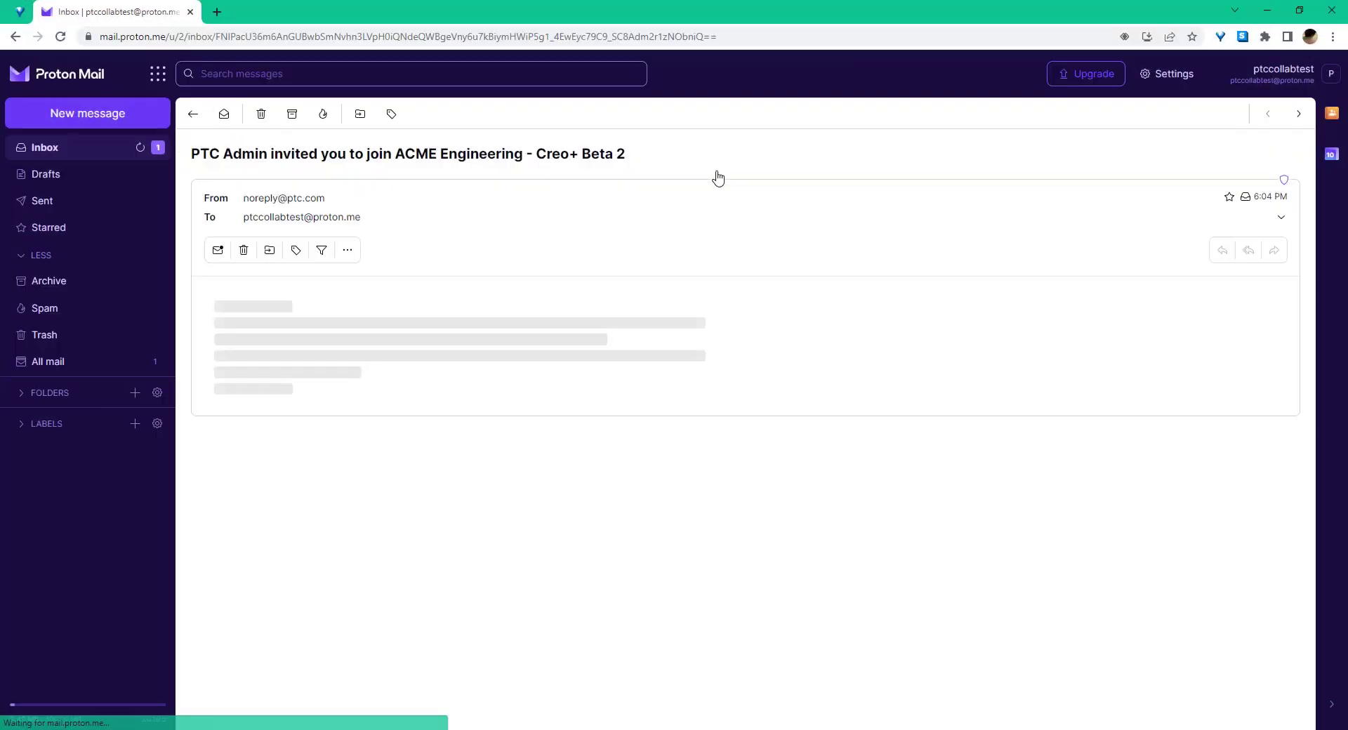
left_click(620, 620)
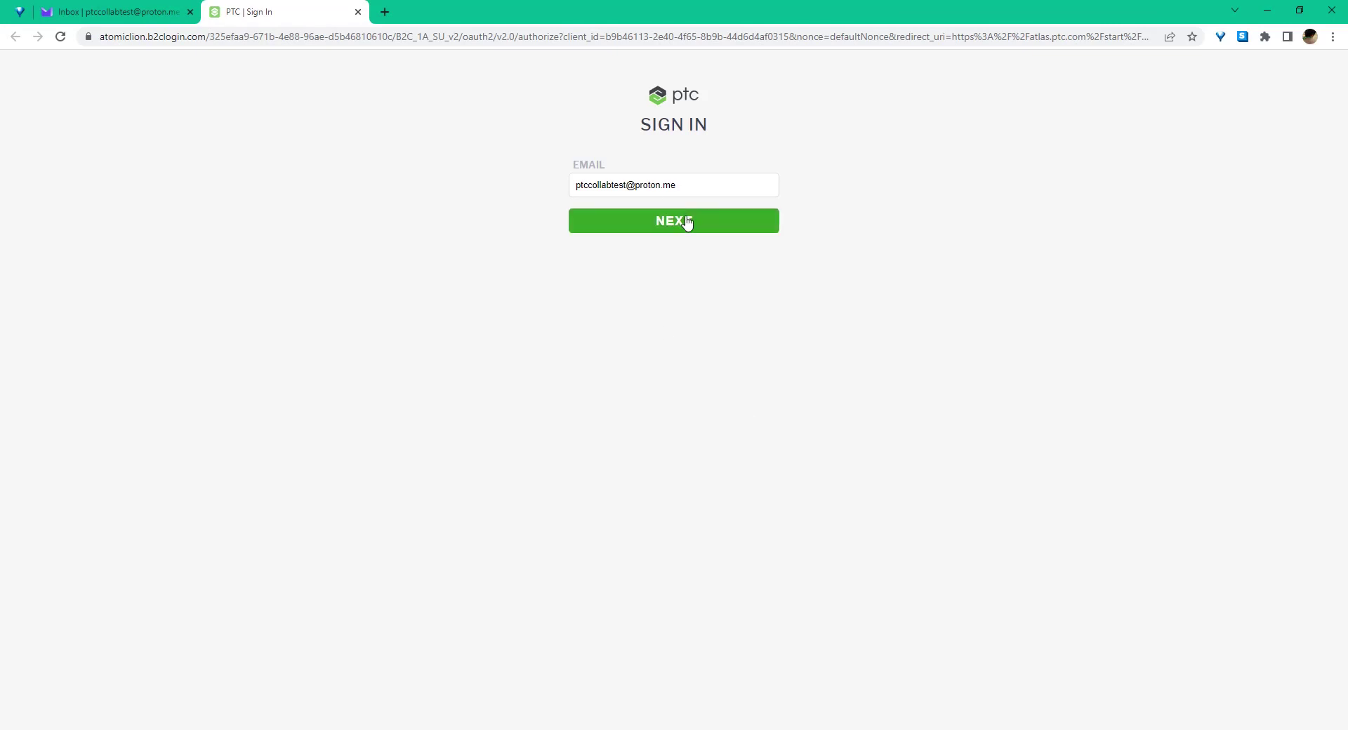
left_click(687, 223)
left_click(687, 224)
left_click(679, 290)
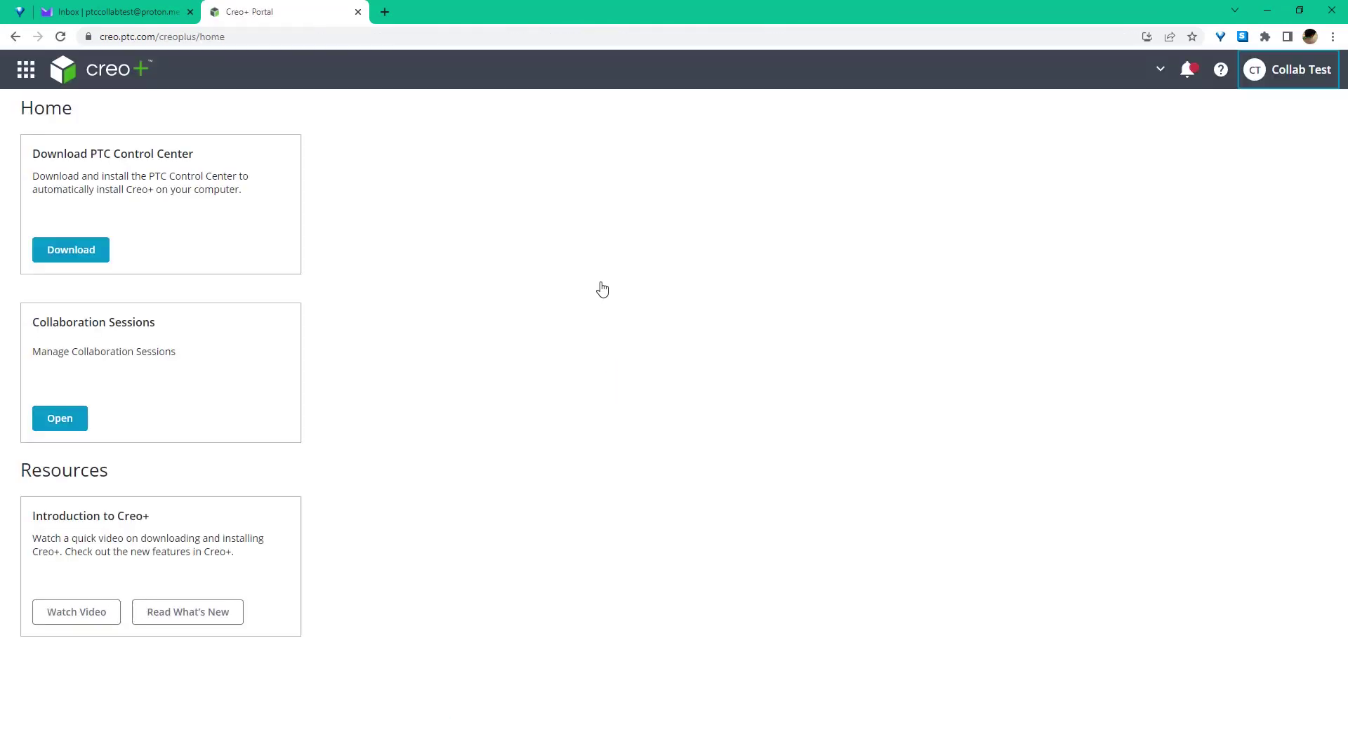
left_click(63, 418)
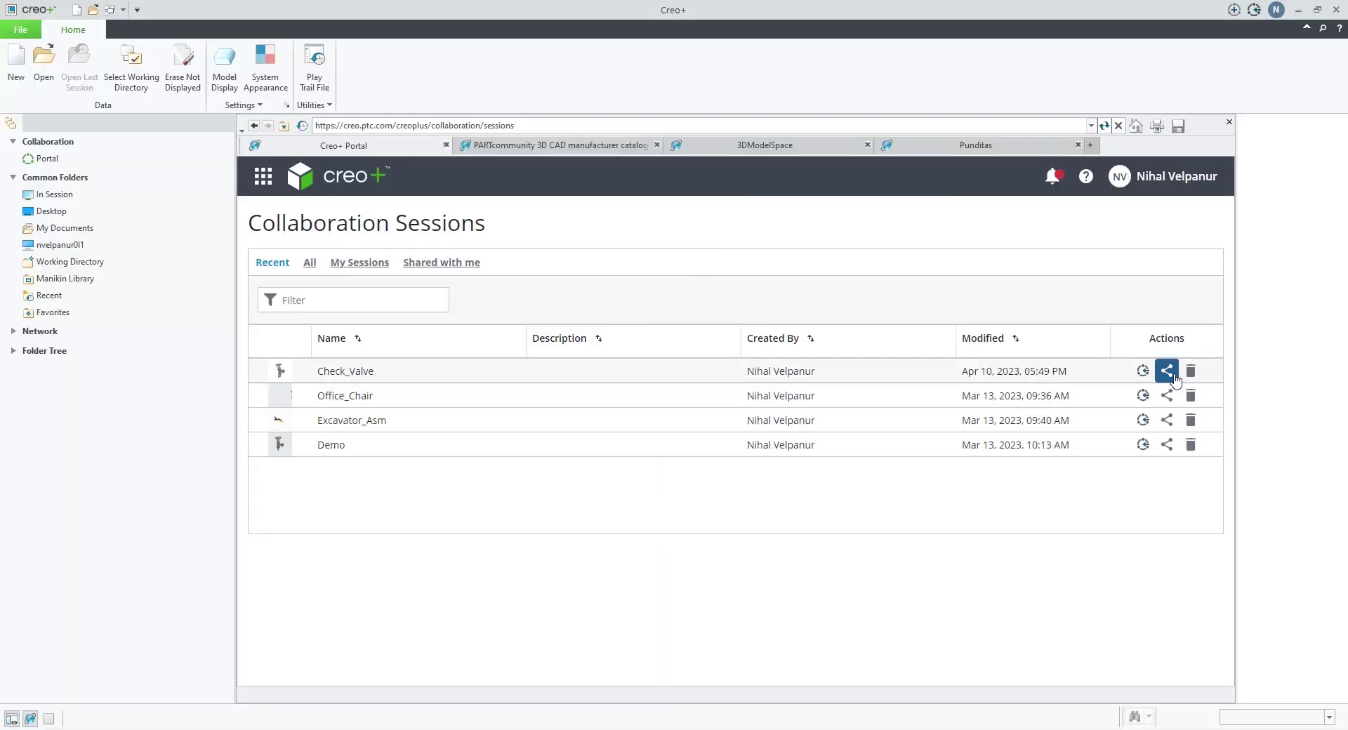
Share the Check_Valve session with the guest collaborator's account, giving Can Edit access
left_click(1166, 371)
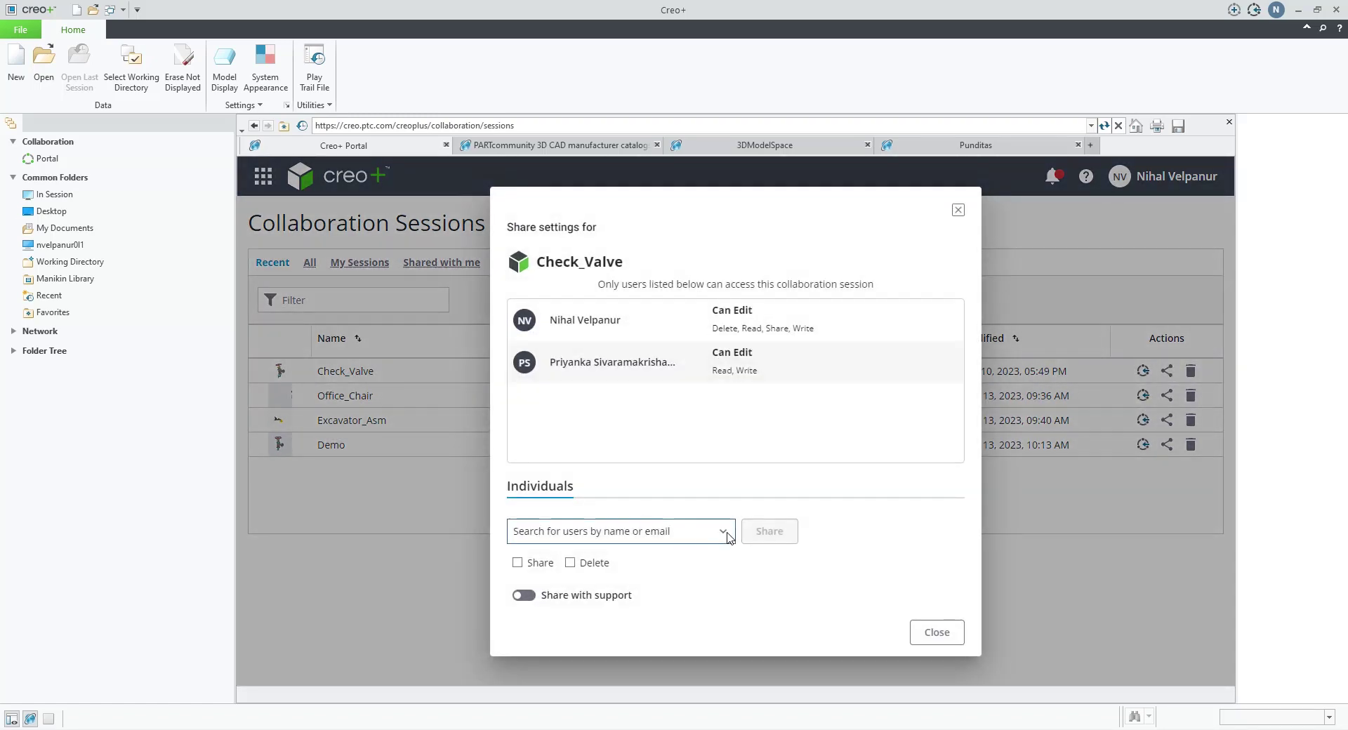
left_click(724, 531)
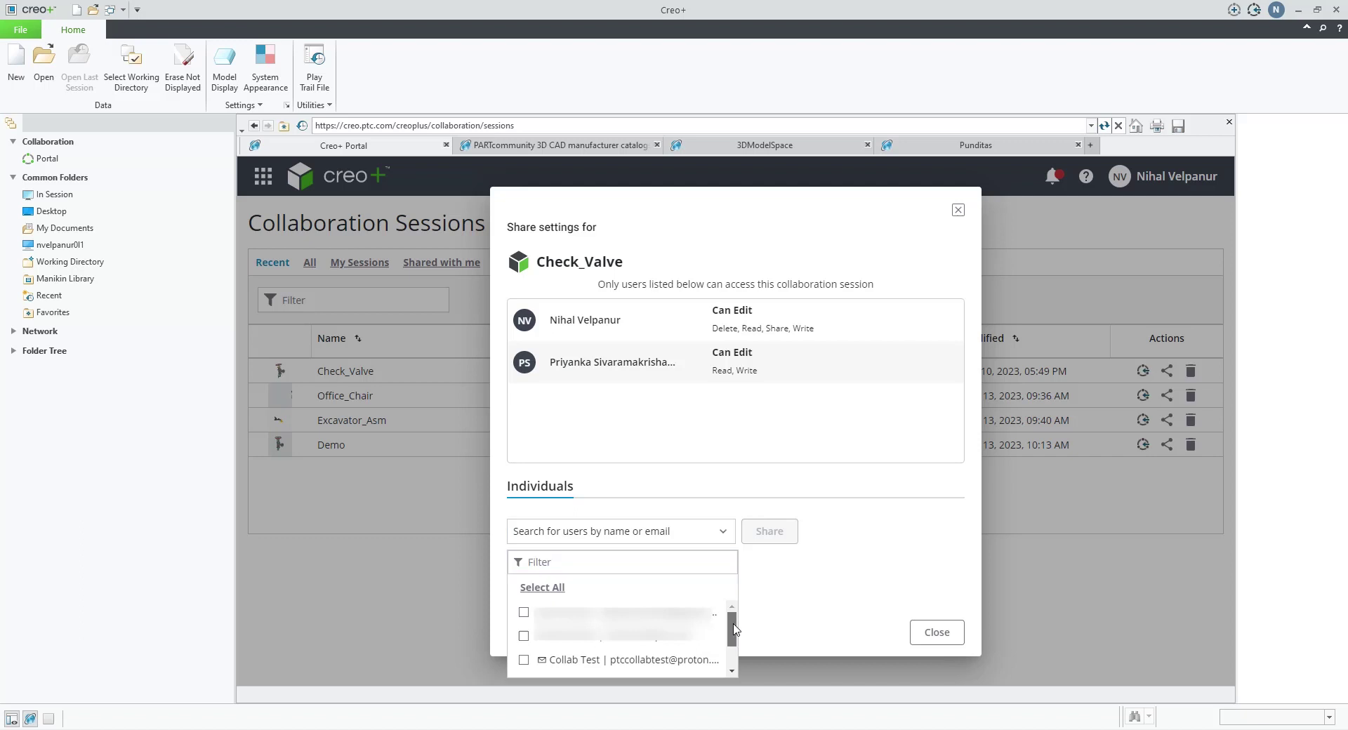
scroll(736, 629, "down", 1)
left_click(524, 618)
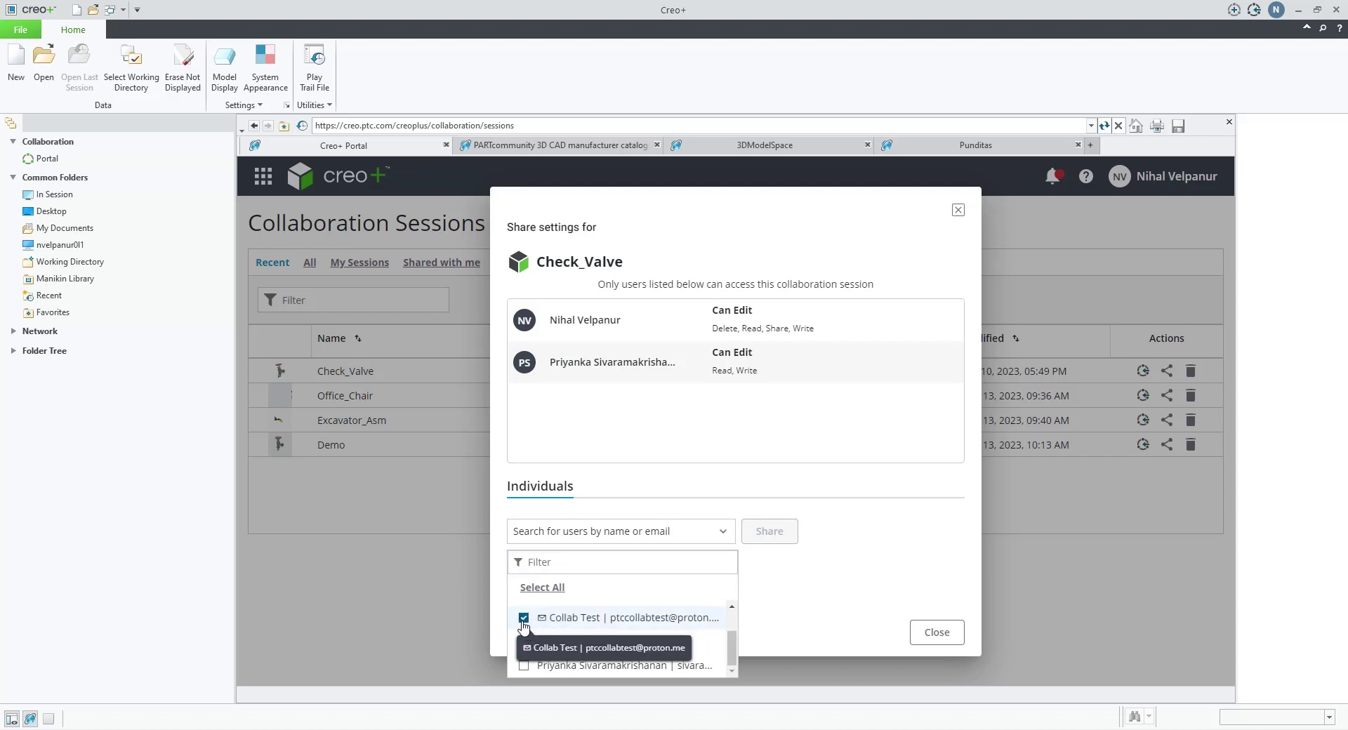
left_click(836, 569)
key("Return")
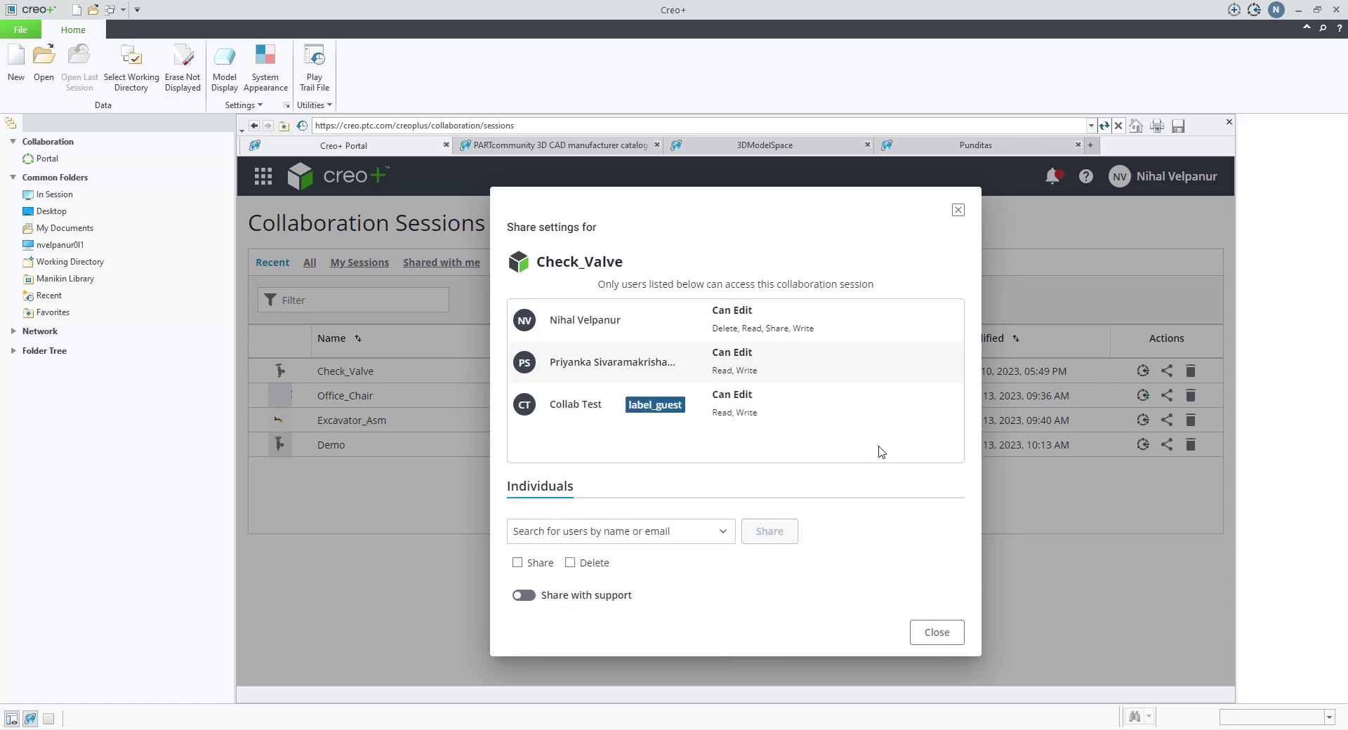